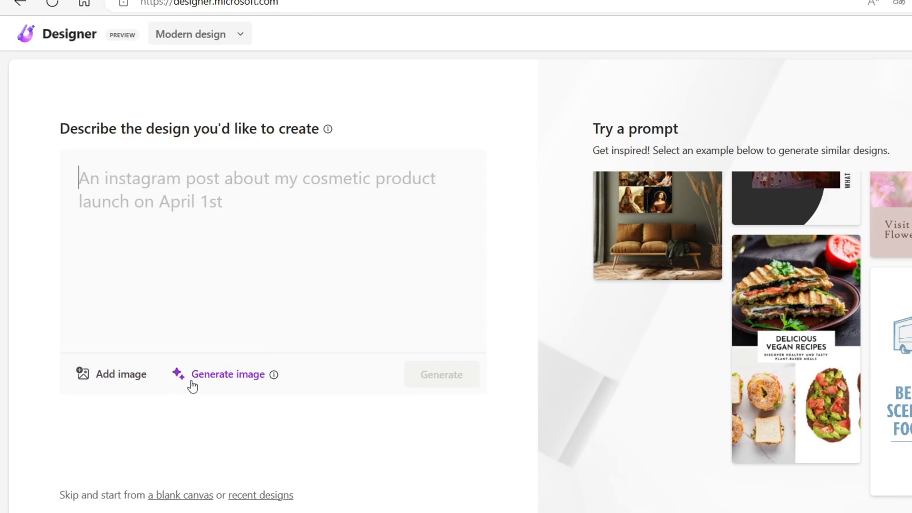
Check the image generation option and return to the design description, and look through the example prompts
click(224, 376)
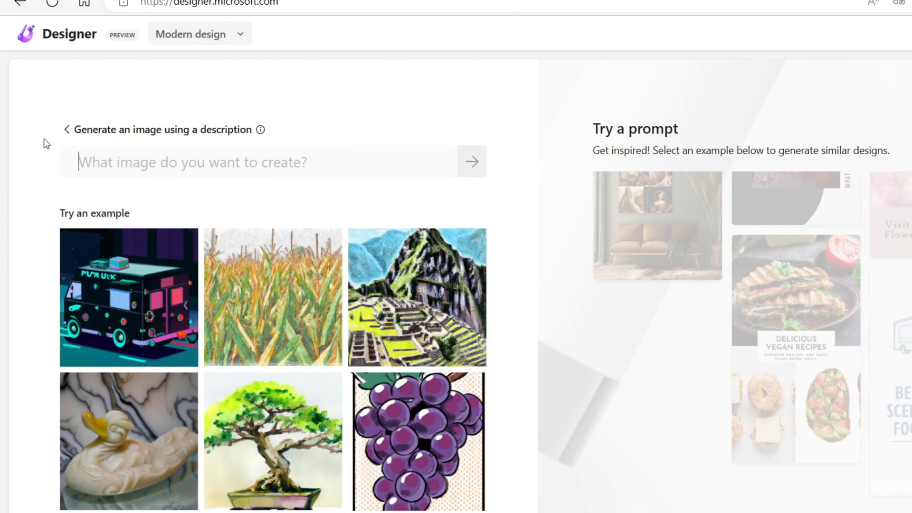
click(68, 130)
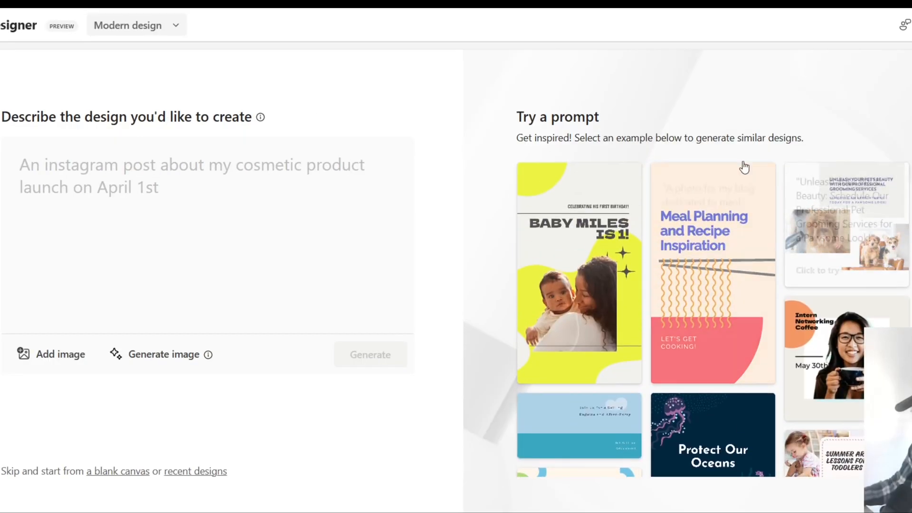
scroll(872, 262, down, 5)
scroll(872, 263, down, 3)
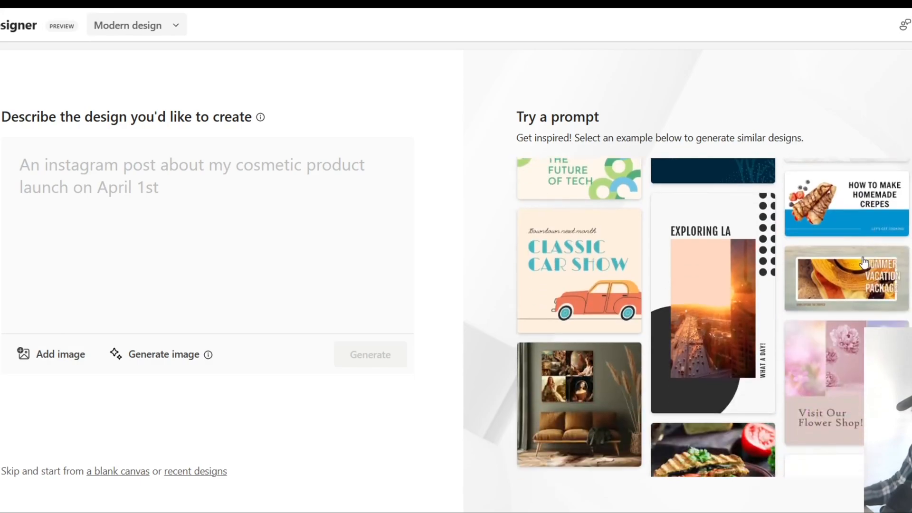
scroll(801, 247, down, 3)
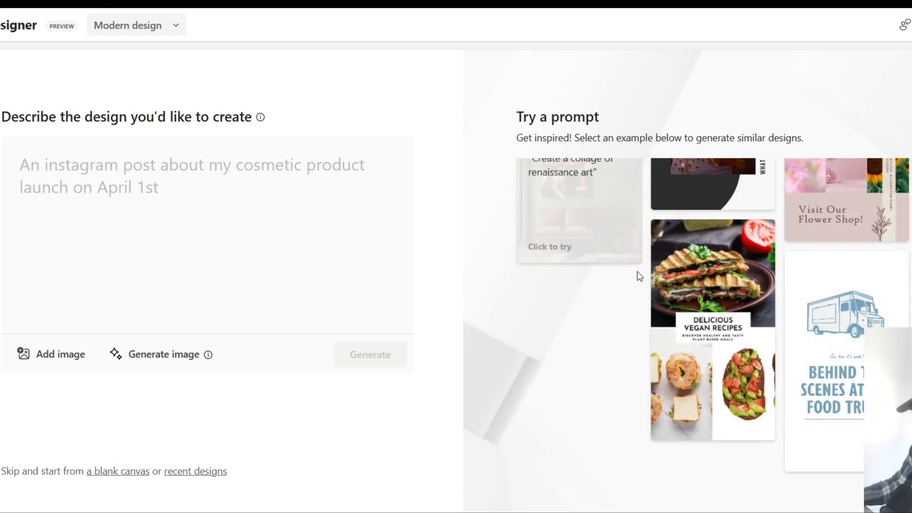
scroll(494, 294, up, 2)
scroll(494, 294, up, 4)
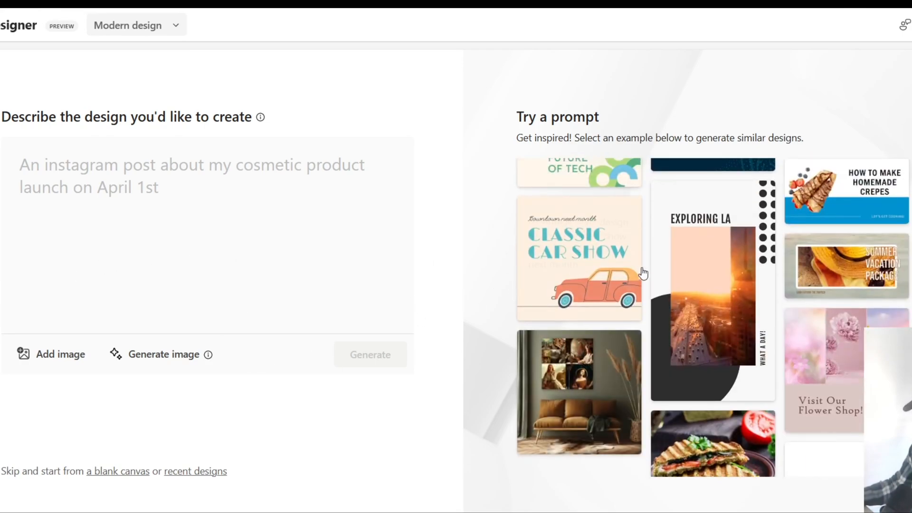
Describe the design as "flyer of african party" and generate designs from it
click(255, 178)
text(flyer of african party)
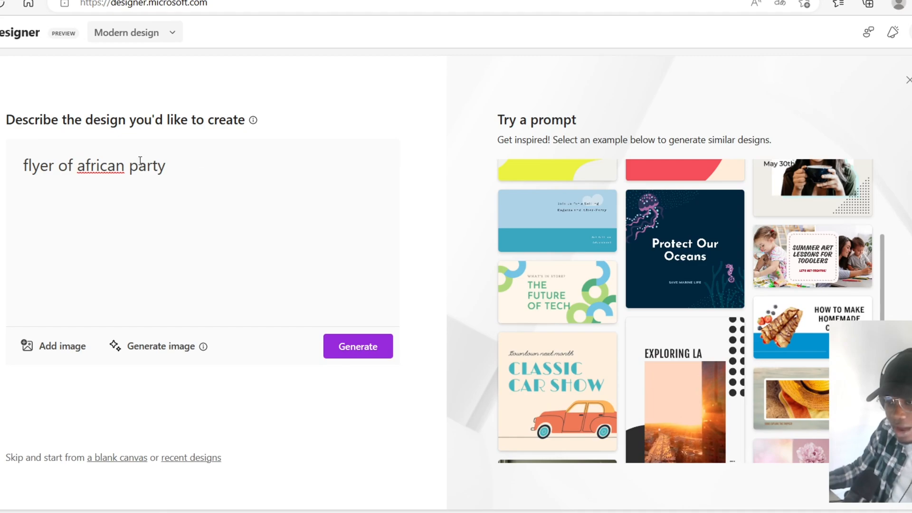
click(355, 352)
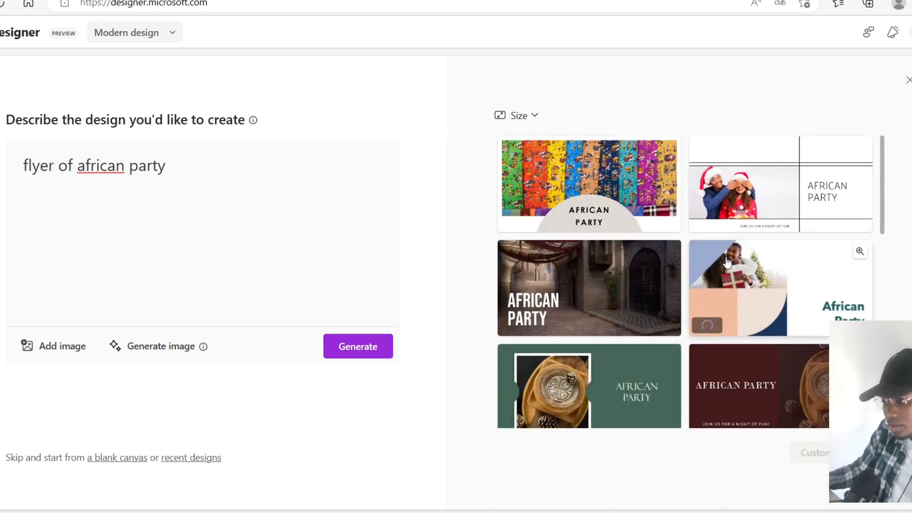
Look through the generated African party designs and switch their size to Portrait, 1080x1920px
scroll(675, 265, down, 10)
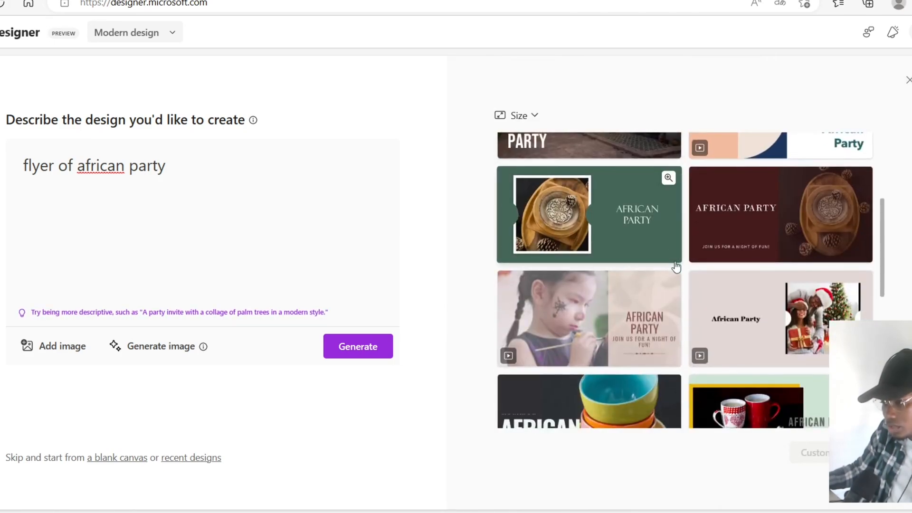
scroll(676, 267, down, 1)
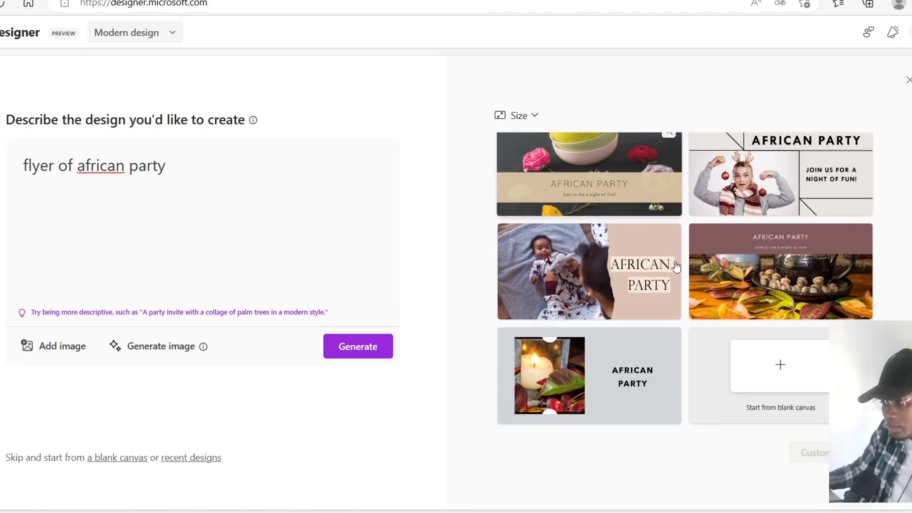
scroll(675, 267, up, 10)
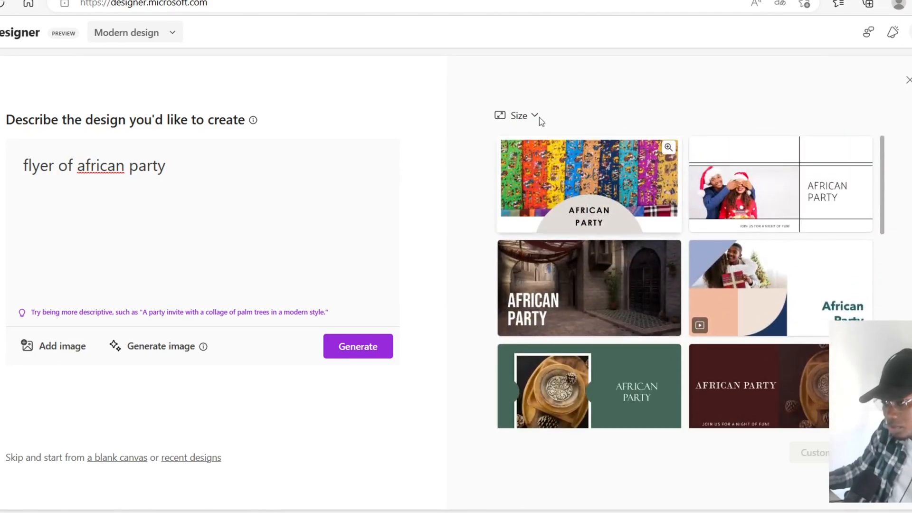
click(523, 121)
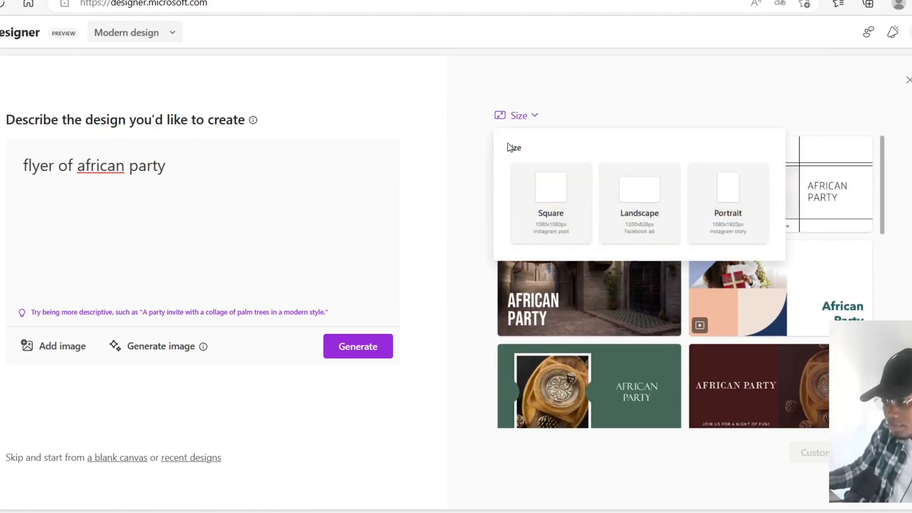
click(748, 191)
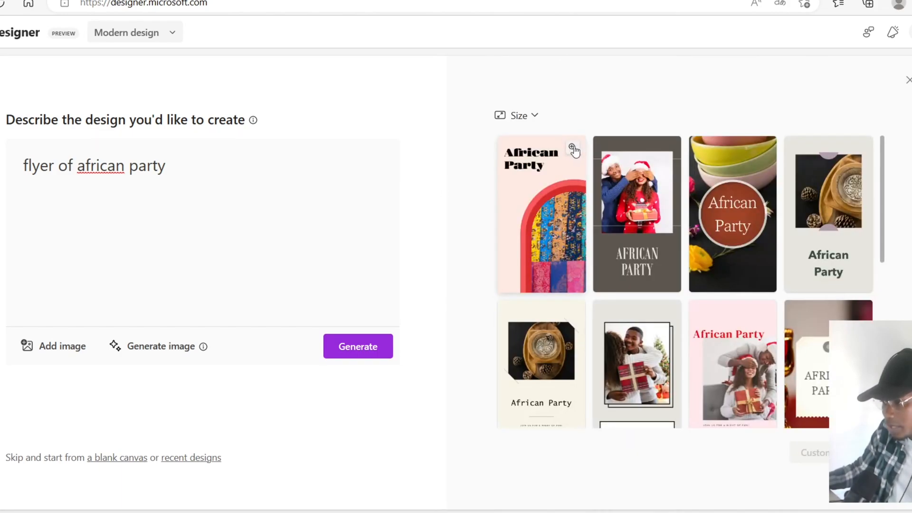
Review the available sizes and examine the whole set of portrait African party designs
click(536, 119)
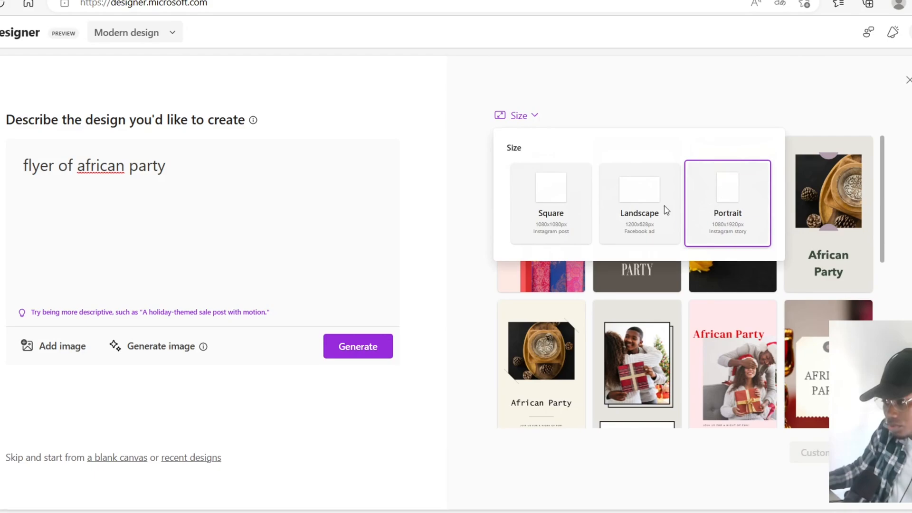
click(739, 114)
scroll(741, 214, down, 5)
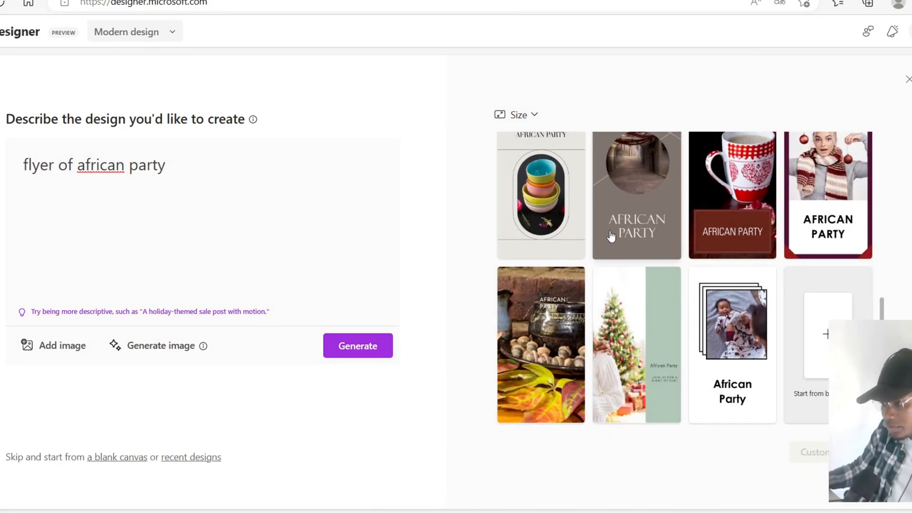
scroll(610, 238, up, 2)
scroll(609, 236, up, 3)
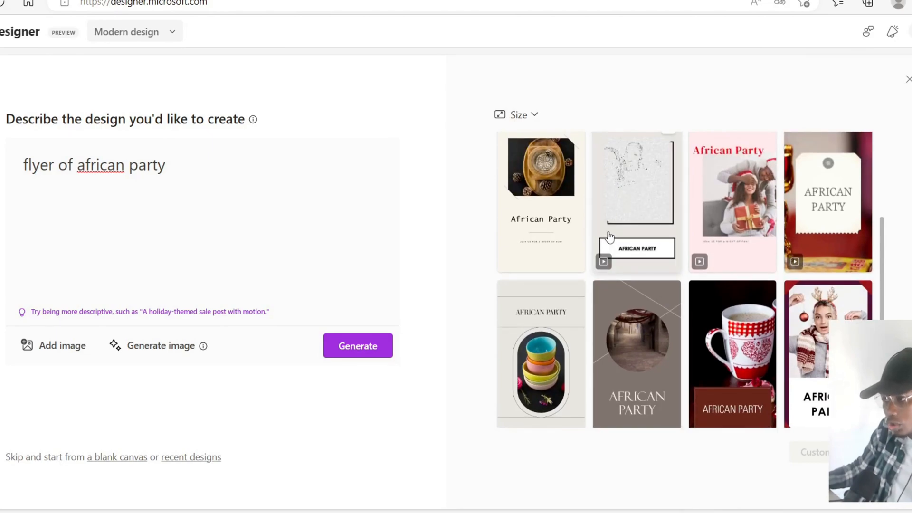
scroll(609, 235, up, 2)
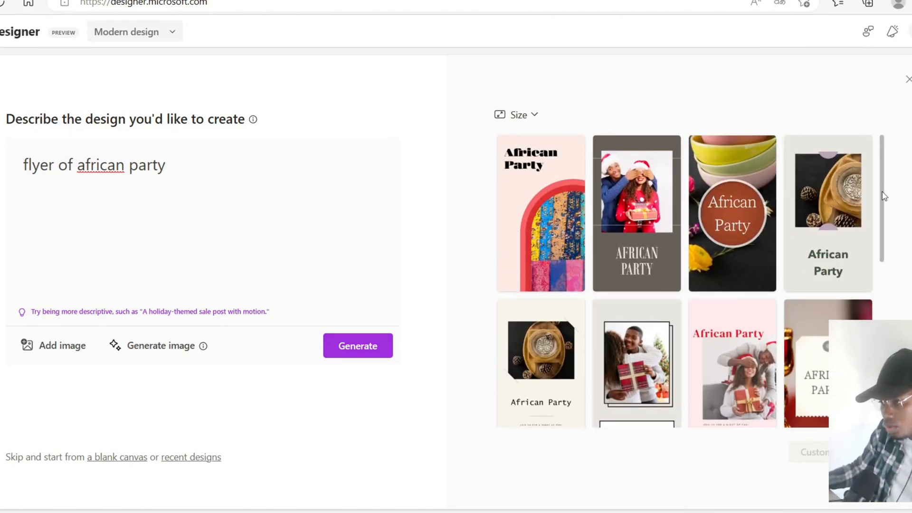
scroll(600, 232, down, 5)
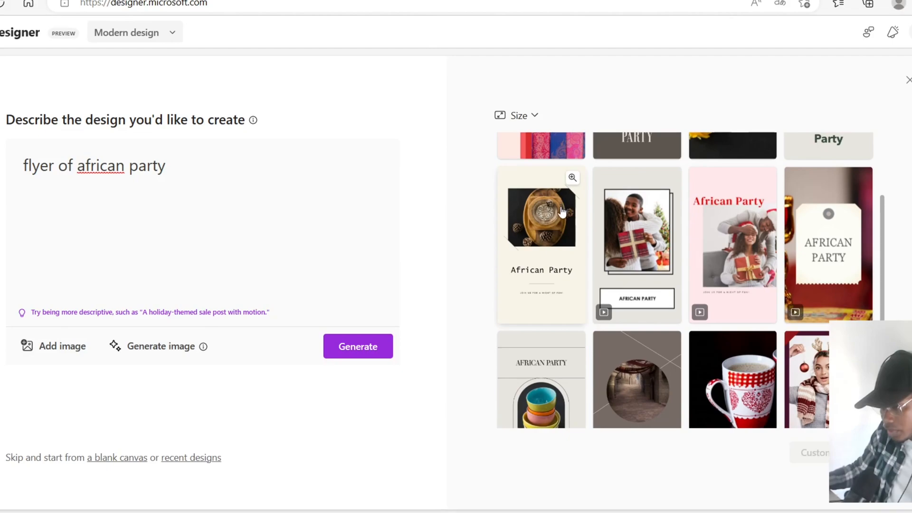
scroll(754, 258, down, 3)
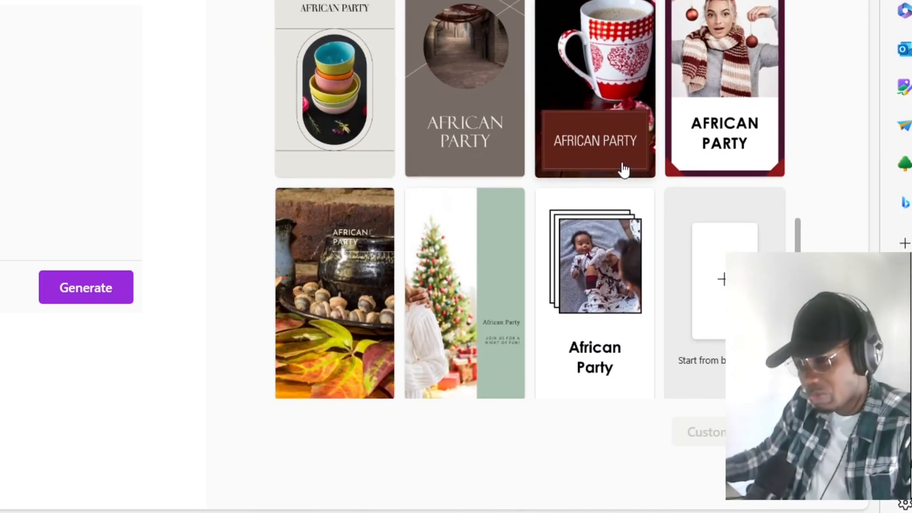
scroll(561, 149, up, 3)
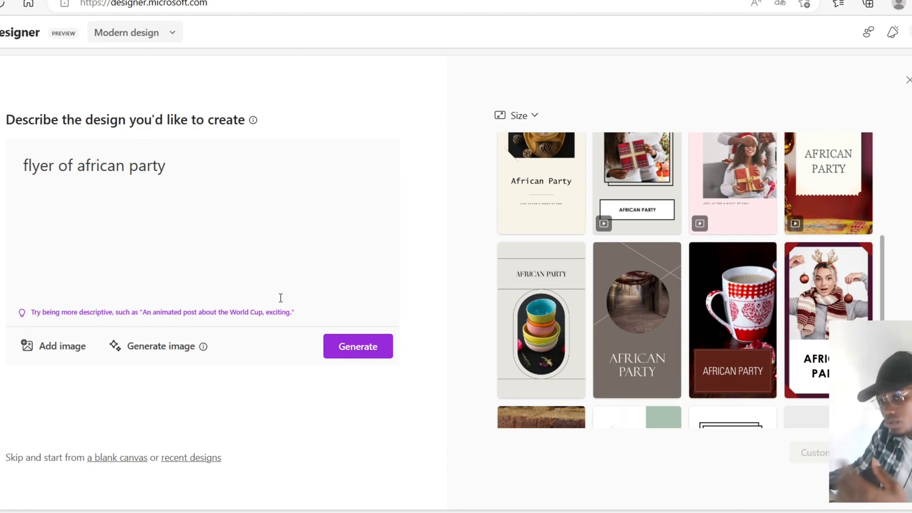
Try to generate an image from the description "a beautiful african woman , realistic"
drag(83, 168, 249, 186)
click(365, 111)
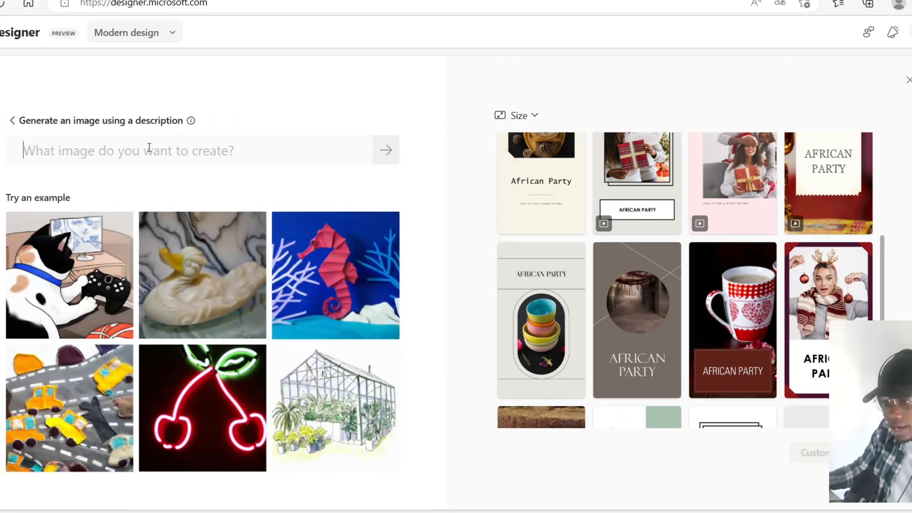
text(a )
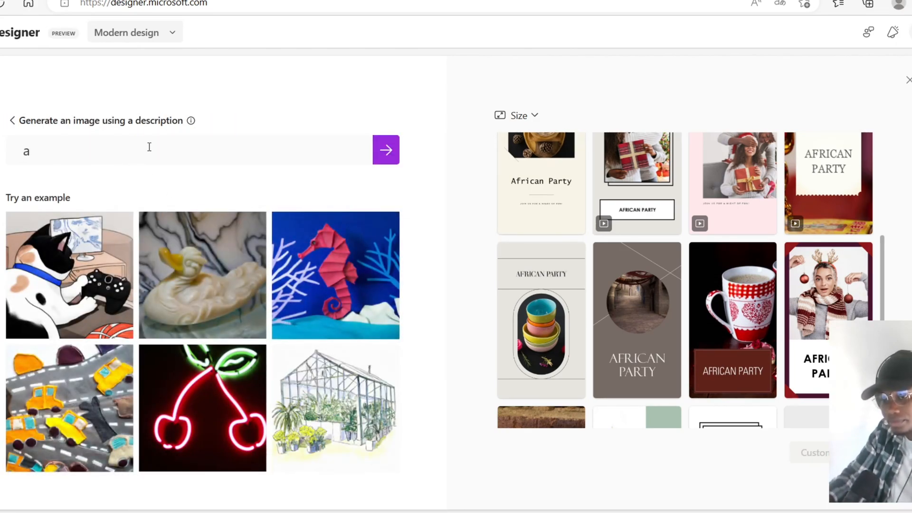
text(beautiful african woman , realistic,)
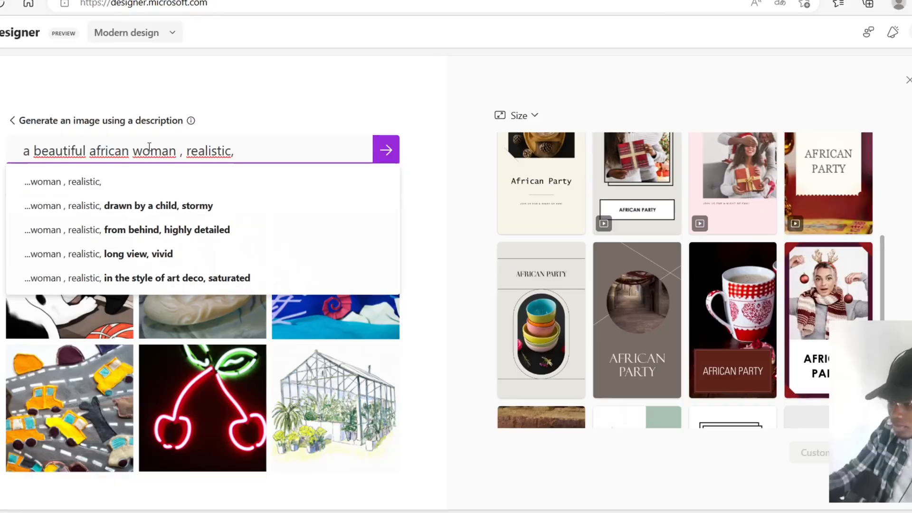
key(BackSpace)
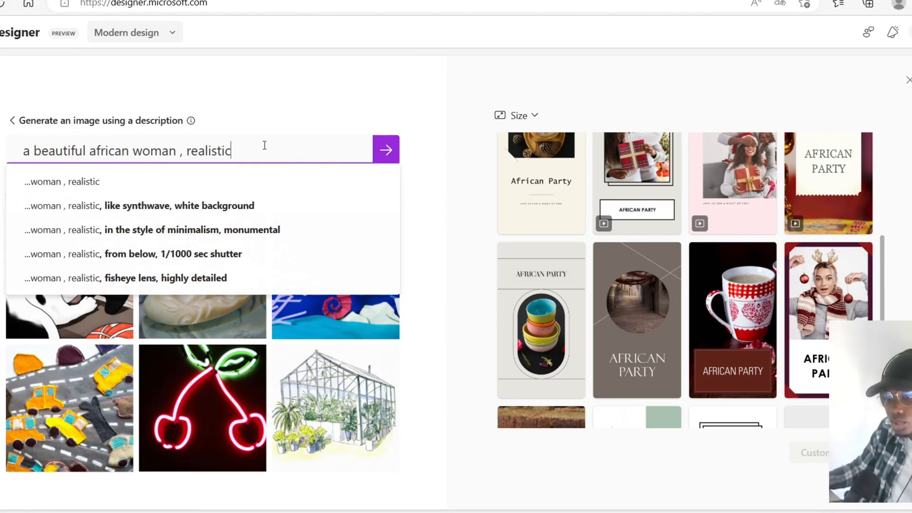
click(385, 150)
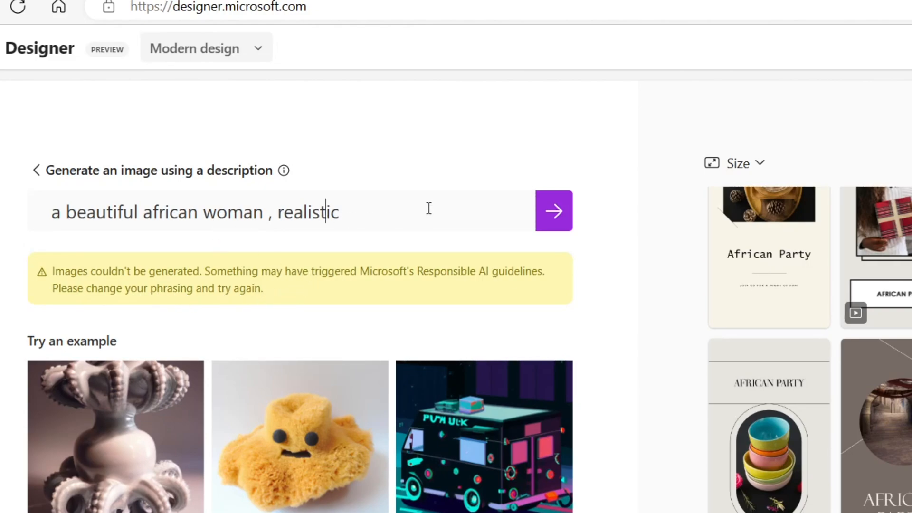
Reword the image description as "an ebony woman wearing afro clothes" and generate the images
drag(375, 207, 266, 208)
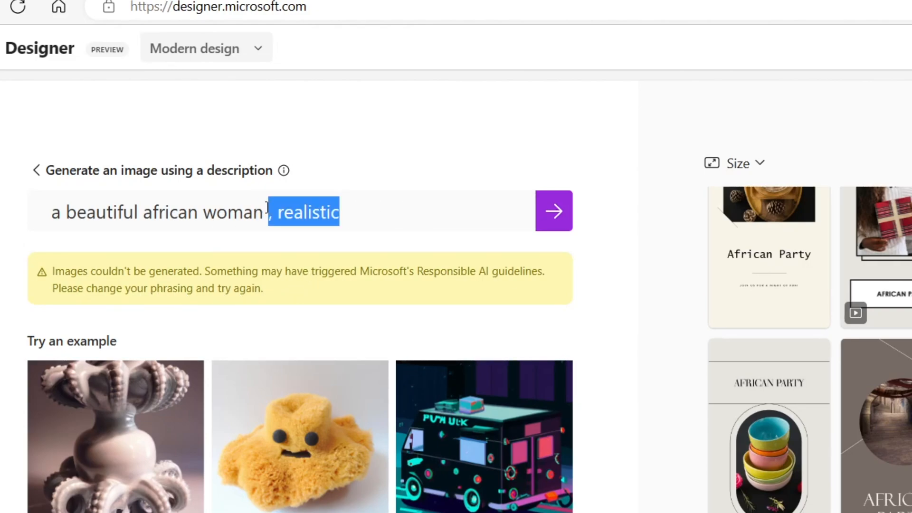
key(BackSpace)
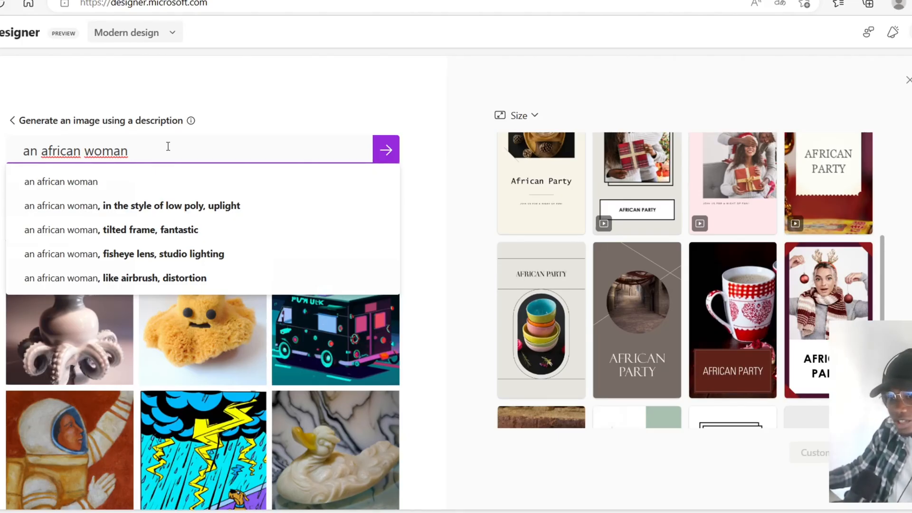
click(392, 151)
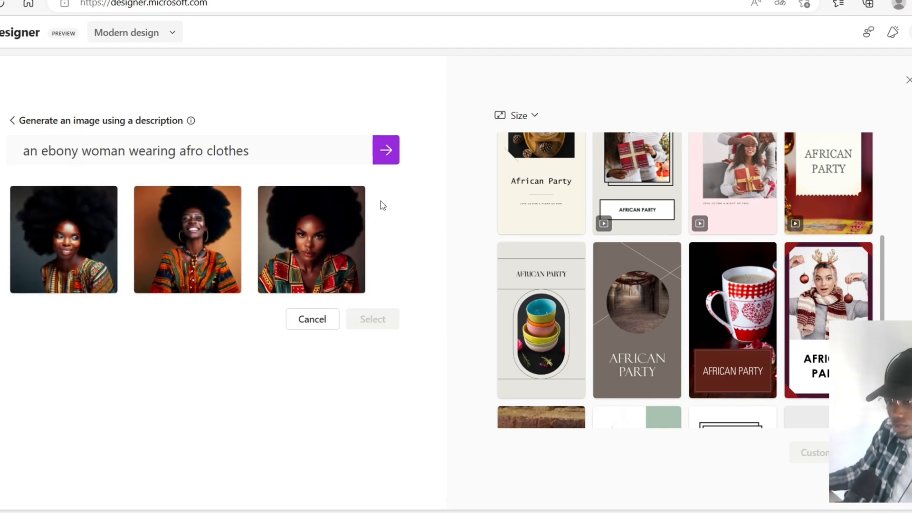
Add the third generated image to the African party flyer description and generate designs that use it
mouse_move(95, 234)
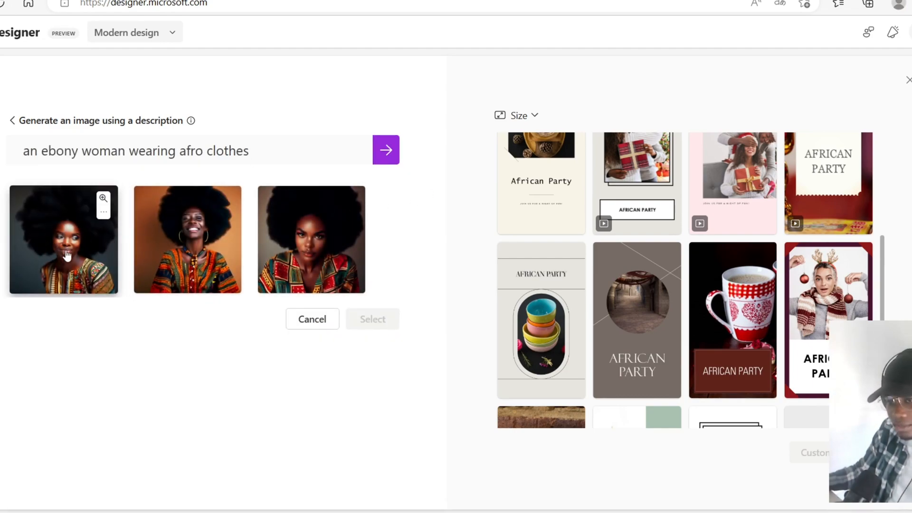
mouse_move(345, 268)
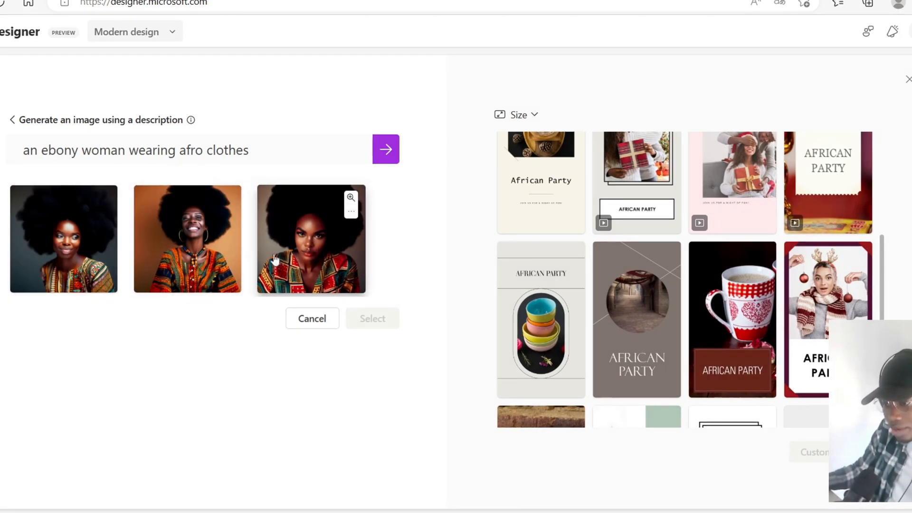
click(311, 250)
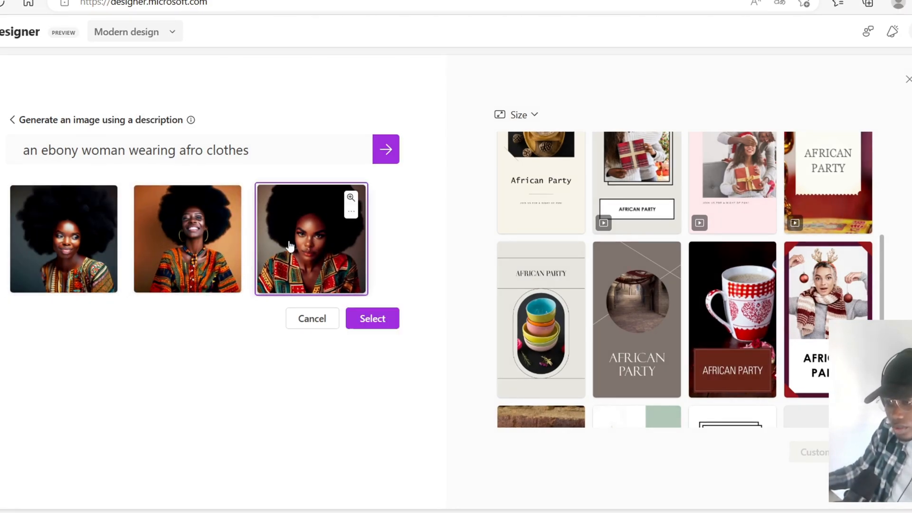
click(378, 327)
mouse_move(202, 343)
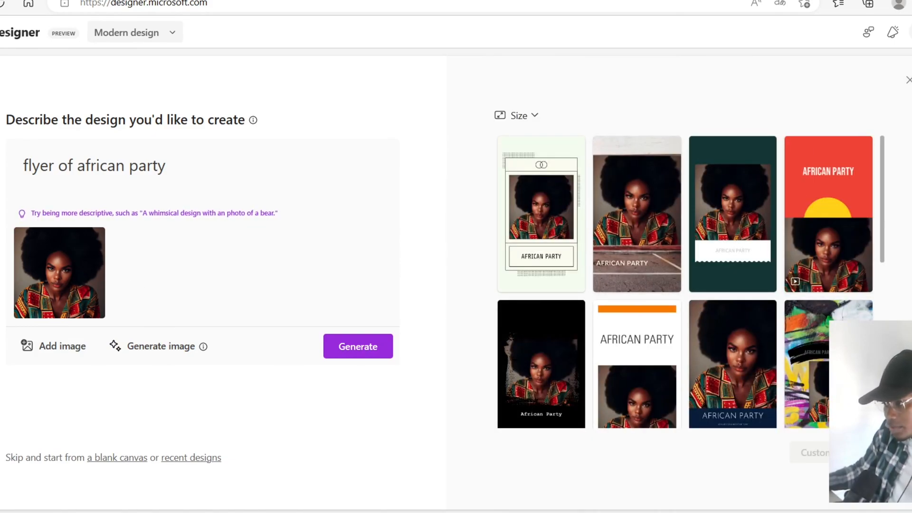
Examine the portrait flyer designs that include the generated woman's image
scroll(584, 269, down, 5)
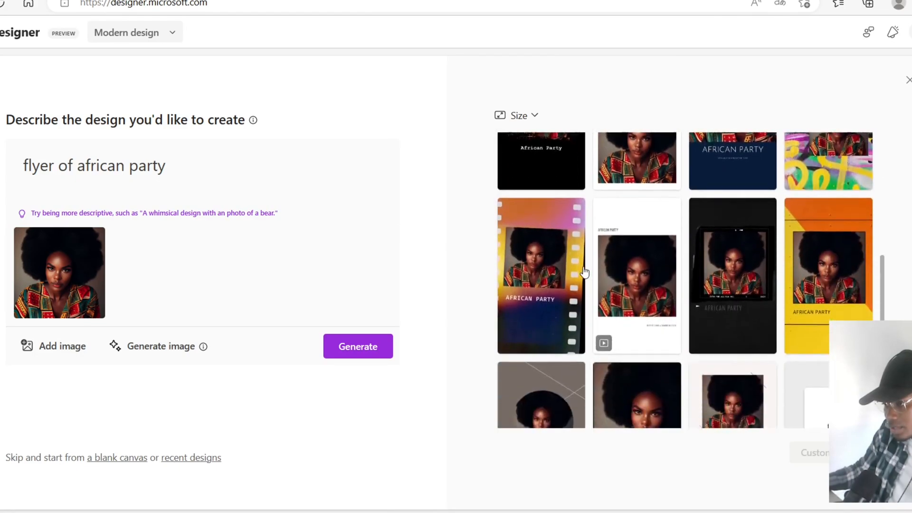
scroll(584, 270, down, 2)
scroll(584, 271, up, 4)
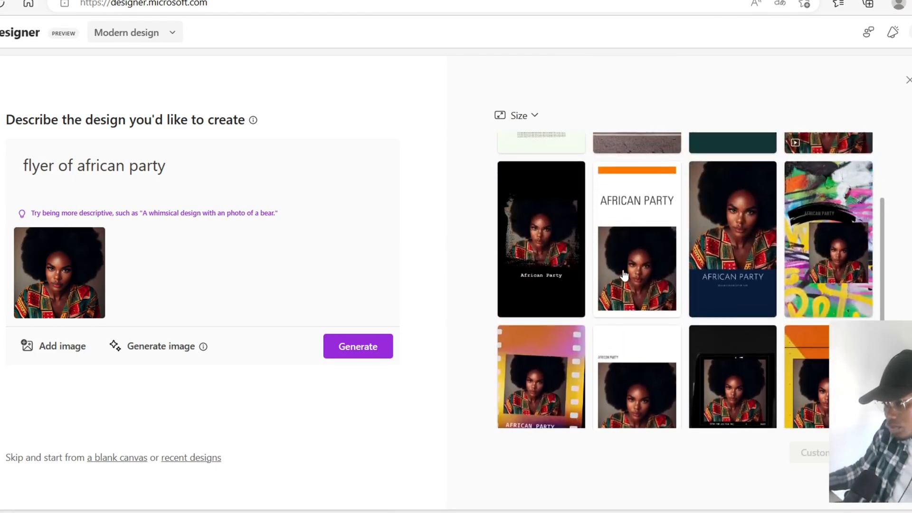
scroll(717, 275, up, 3)
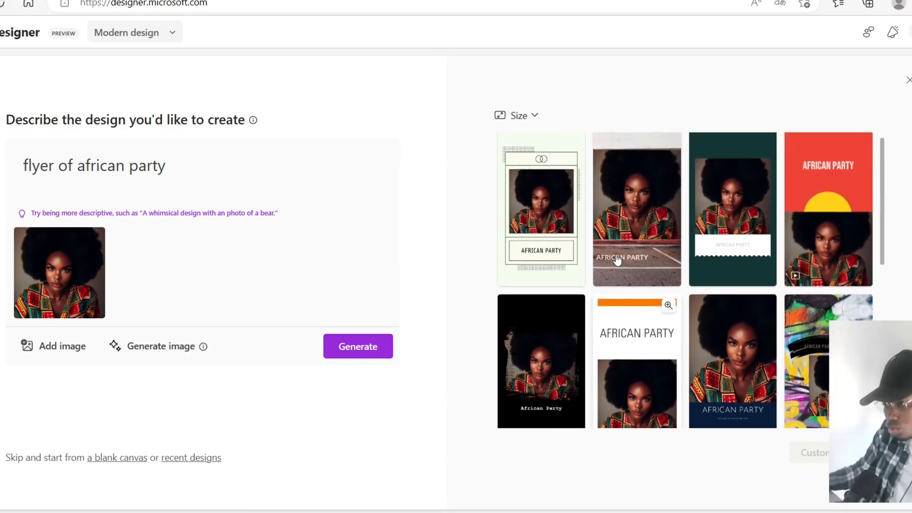
scroll(743, 290, down, 5)
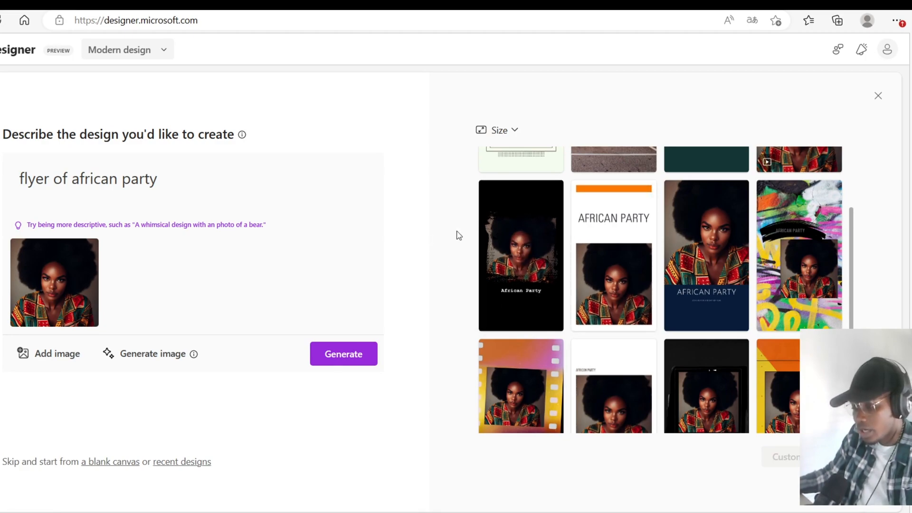
Open the black African Party design with the rough-edged portrait for customizing
click(531, 245)
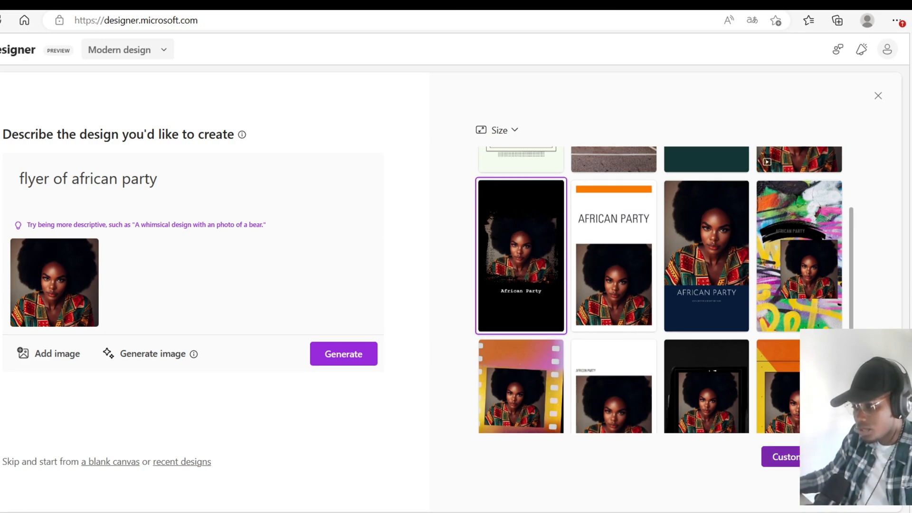
click(809, 456)
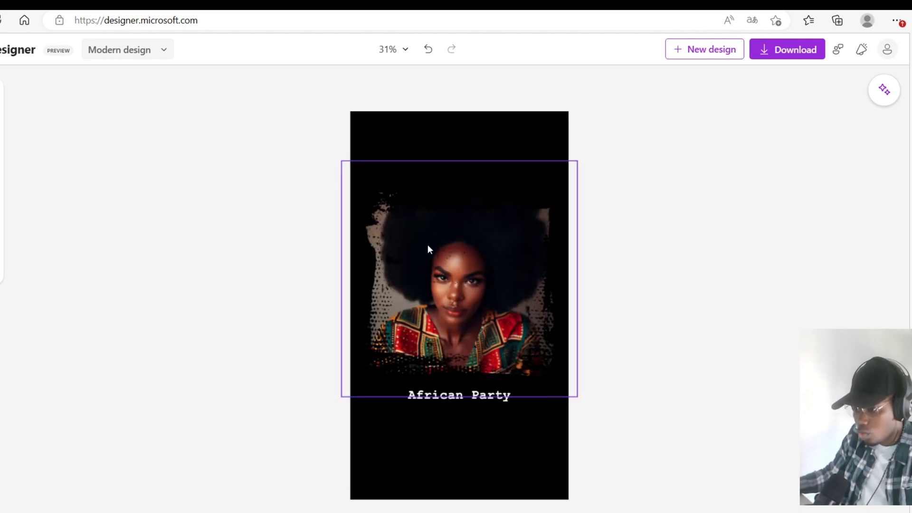
click(426, 244)
click(624, 227)
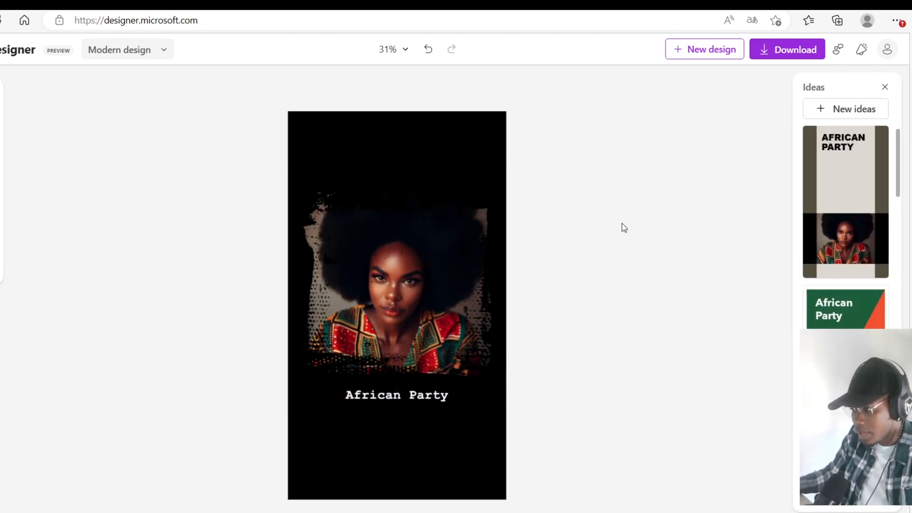
Look through the suggested alternative design ideas for the African Party flyer
scroll(863, 190, down, 10)
scroll(862, 191, down, 3)
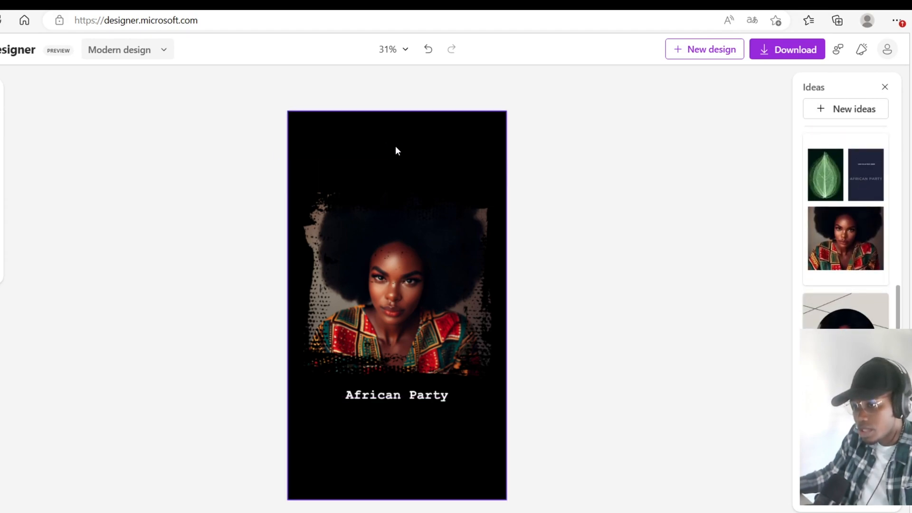
scroll(836, 321, down, 5)
scroll(836, 322, down, 8)
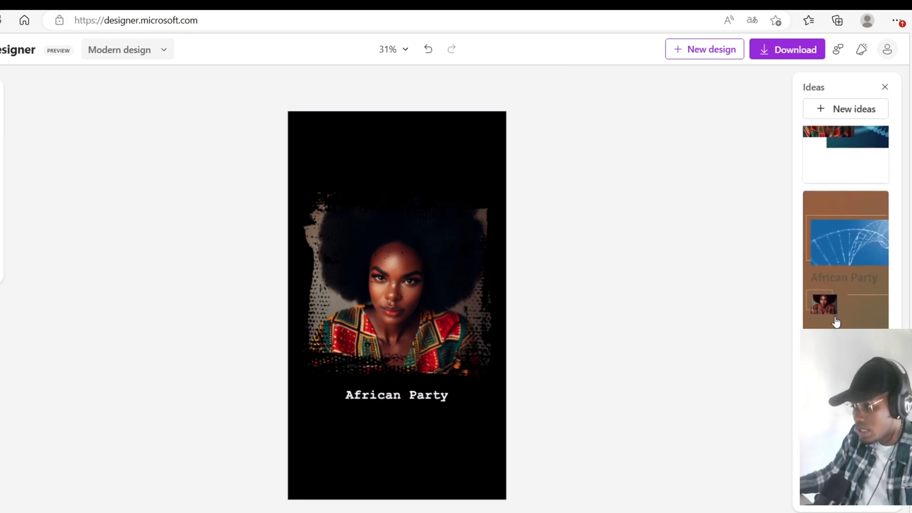
scroll(836, 322, up, 5)
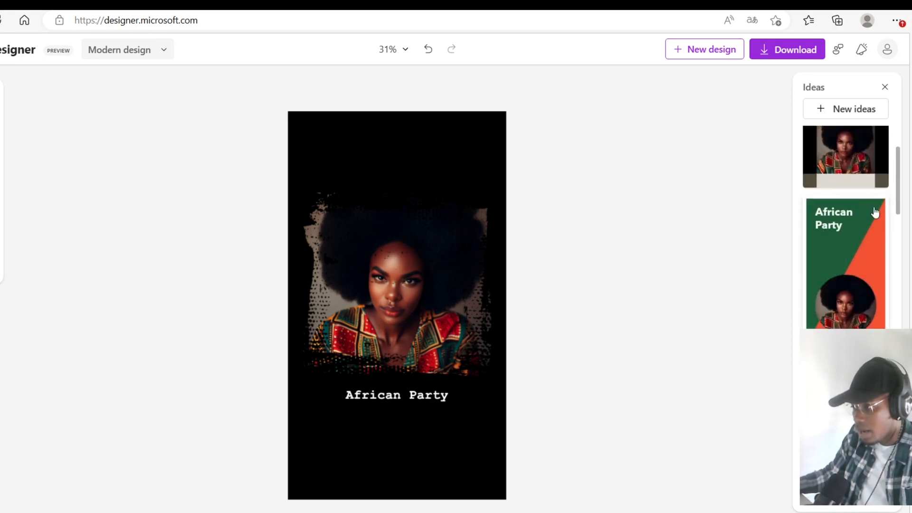
click(848, 112)
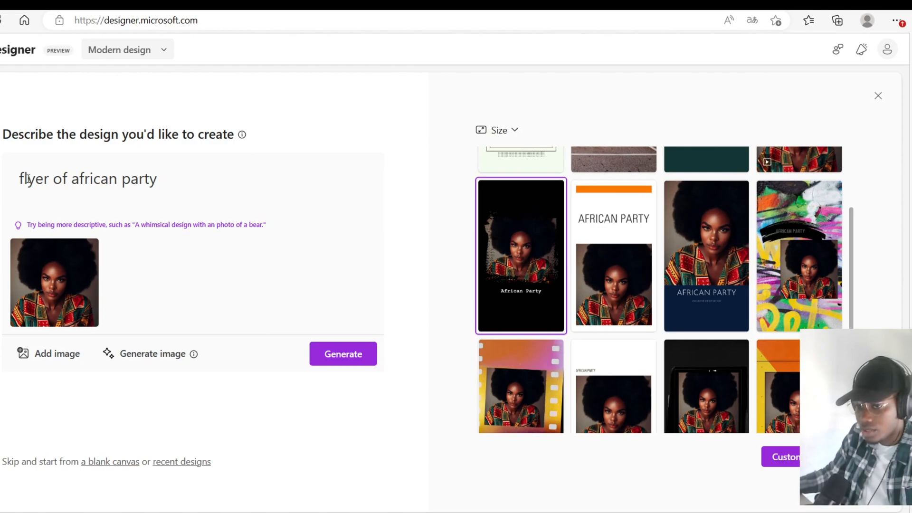
click(197, 179)
click(878, 98)
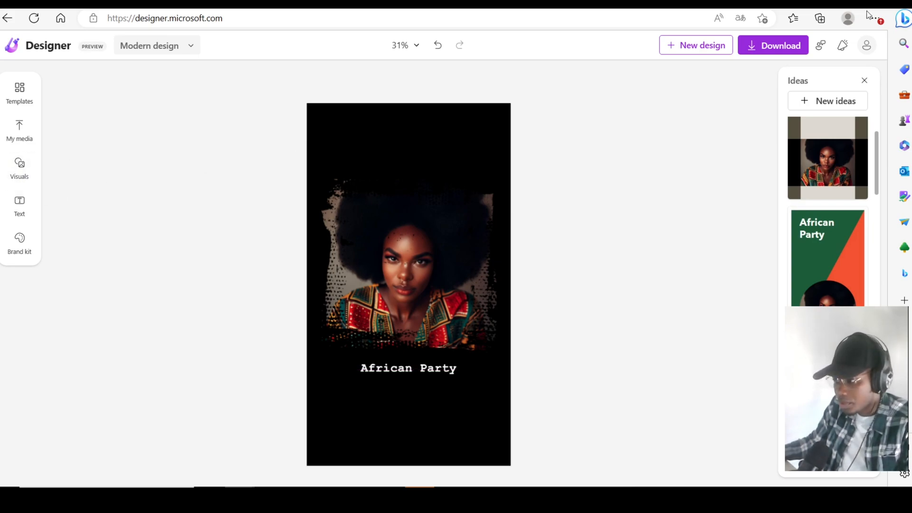
Close the design ideas and apply the orange "Fall Wardrobe Essentials" template to the flyer
click(864, 82)
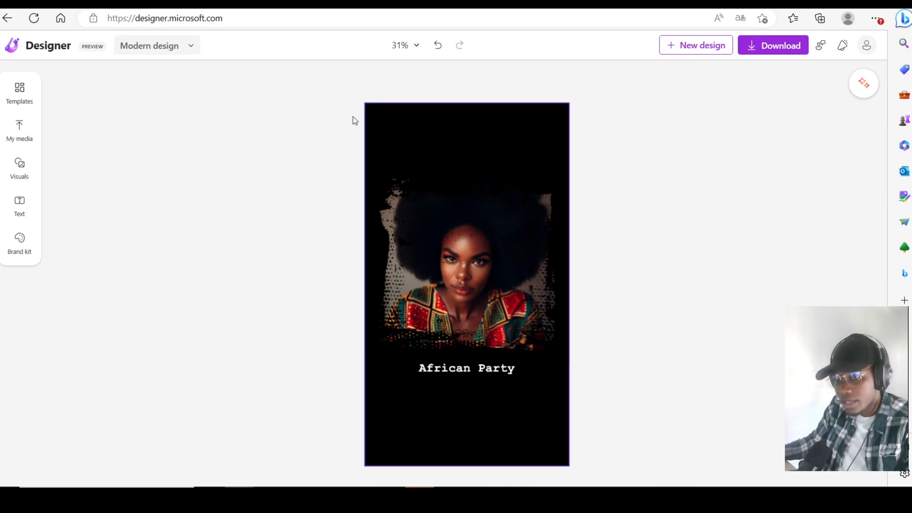
click(19, 94)
scroll(159, 204, down, 10)
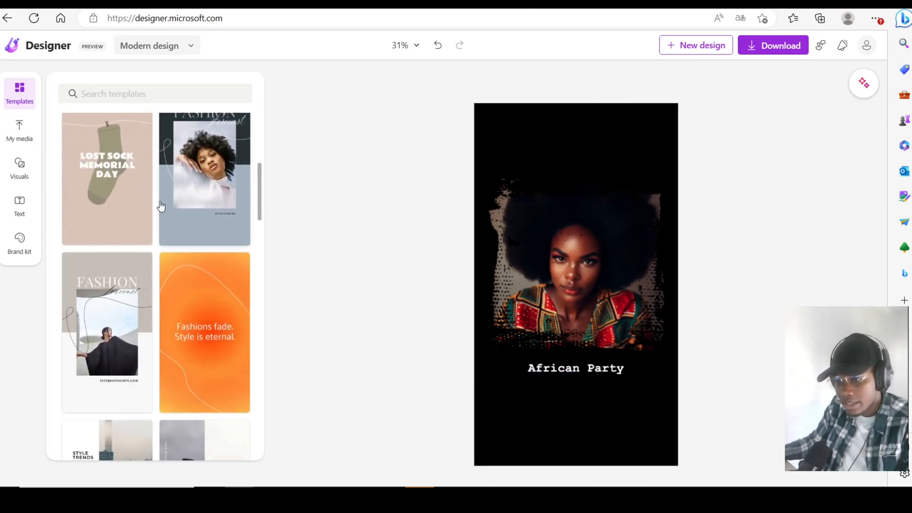
scroll(161, 205, down, 10)
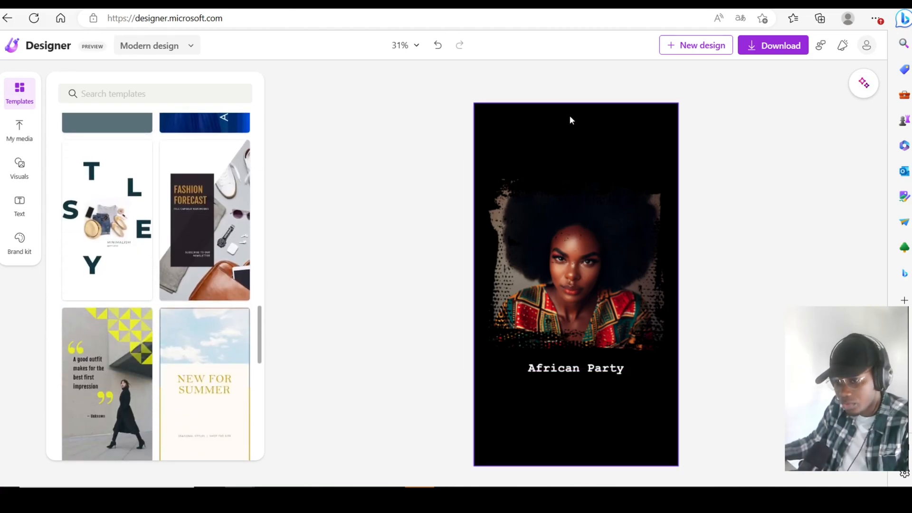
scroll(196, 258, down, 15)
scroll(196, 258, down, 10)
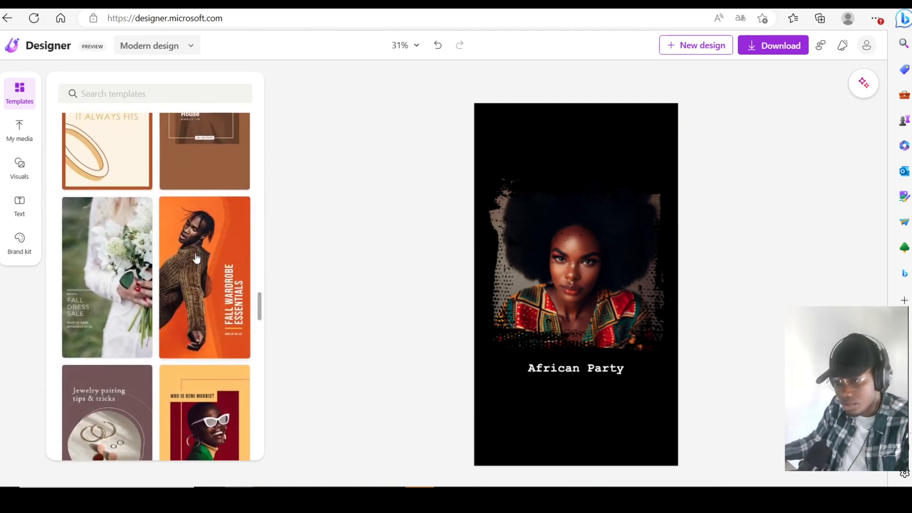
scroll(196, 258, up, 3)
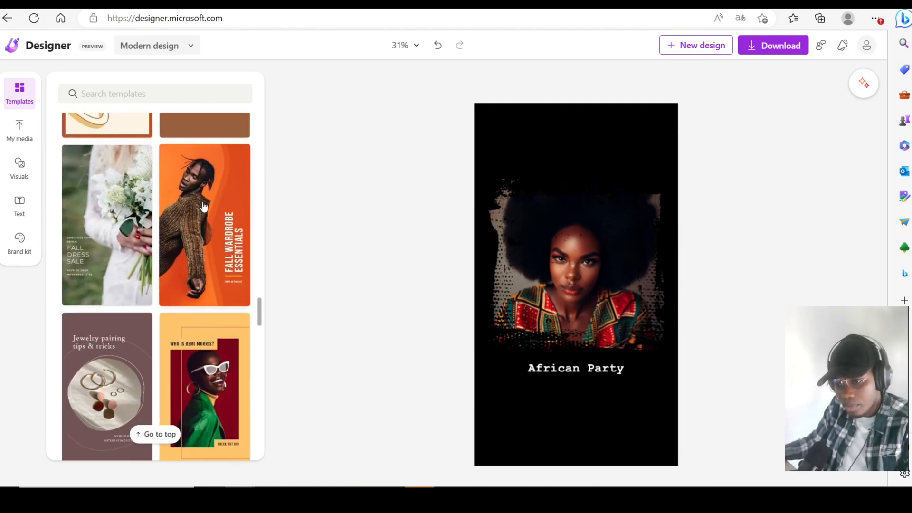
click(221, 196)
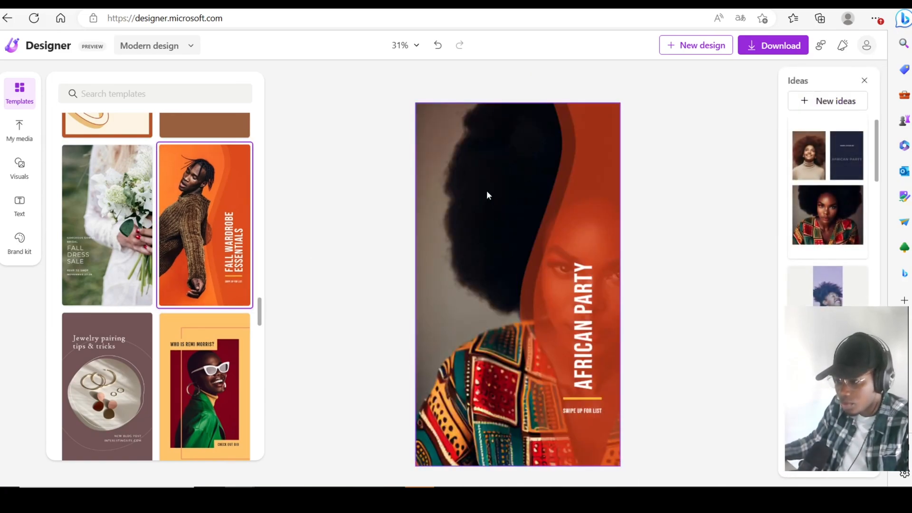
Reposition the background photo within its crop so the woman's face sits clear of the orange wave
click(435, 259)
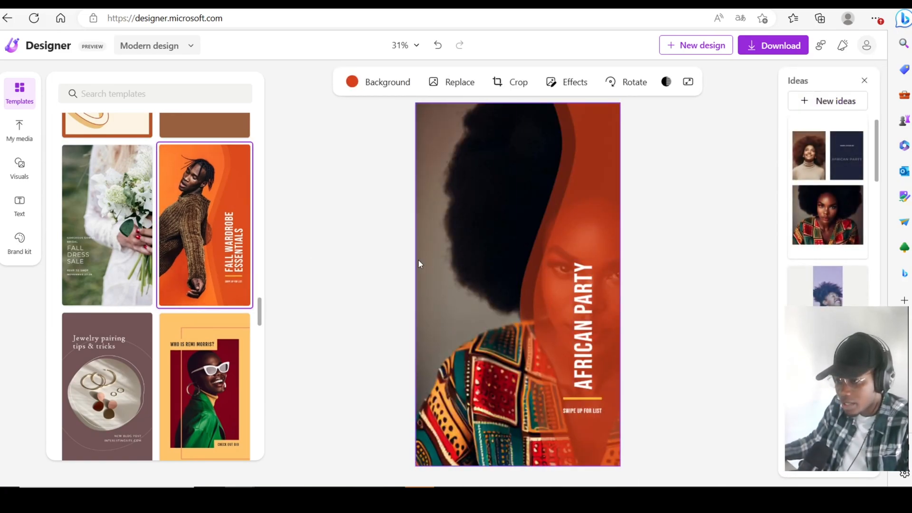
mouse_move(482, 217)
mouse_down()
mouse_move(447, 219)
mouse_move(479, 227)
mouse_up()
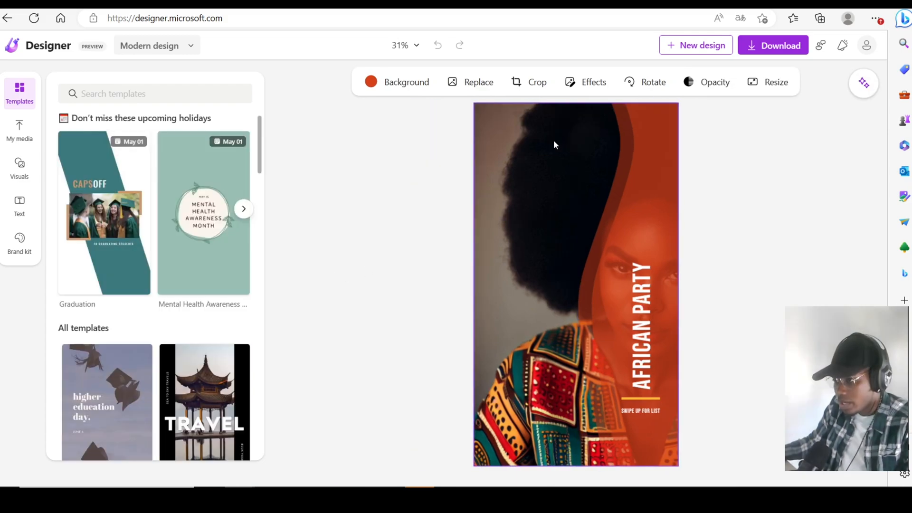
click(516, 82)
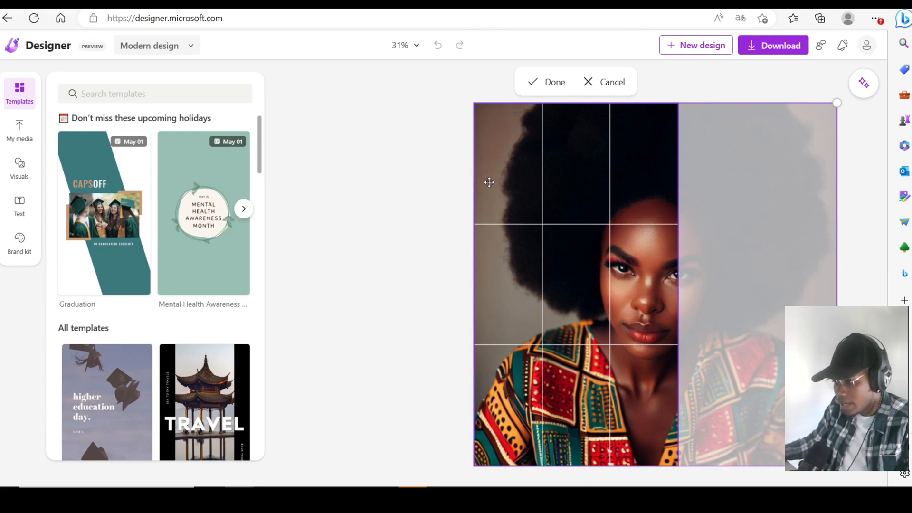
drag(634, 177, 517, 190)
click(539, 85)
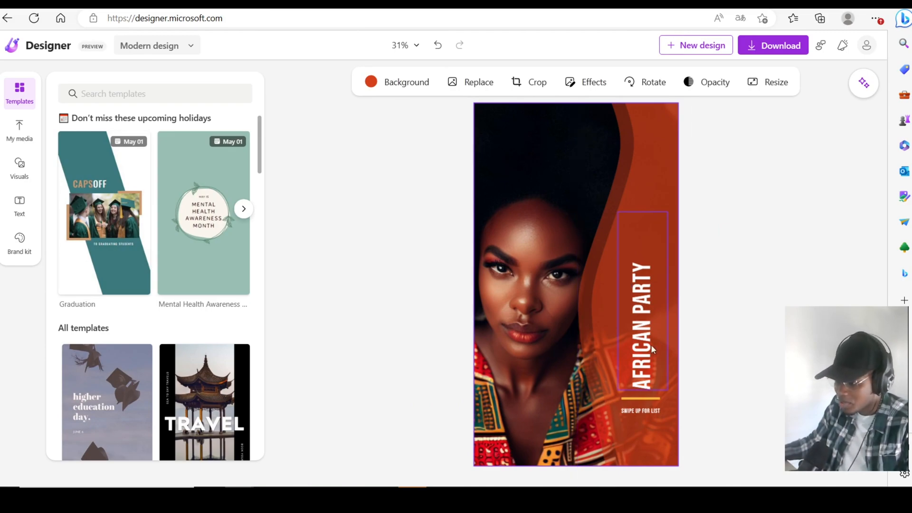
Change the font of the vertical "African Party" title to Erica One
click(644, 364)
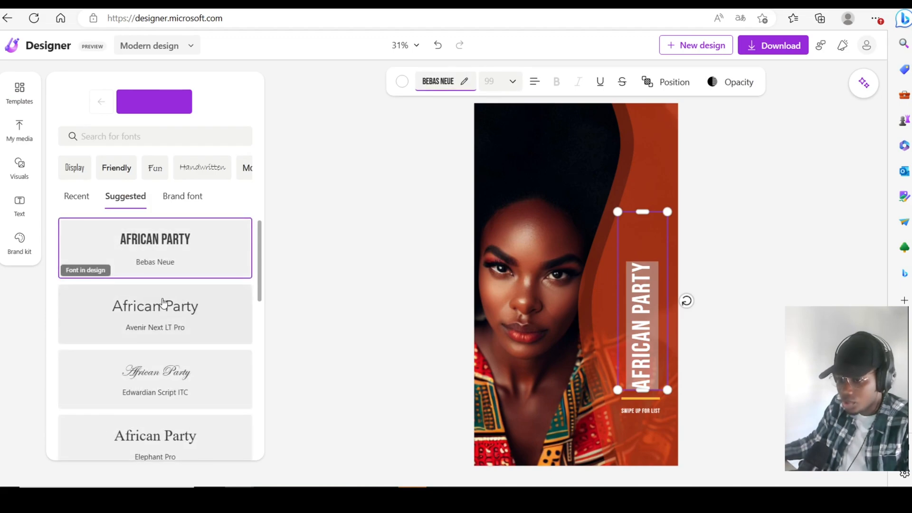
scroll(162, 298, down, 1)
scroll(162, 298, down, 8)
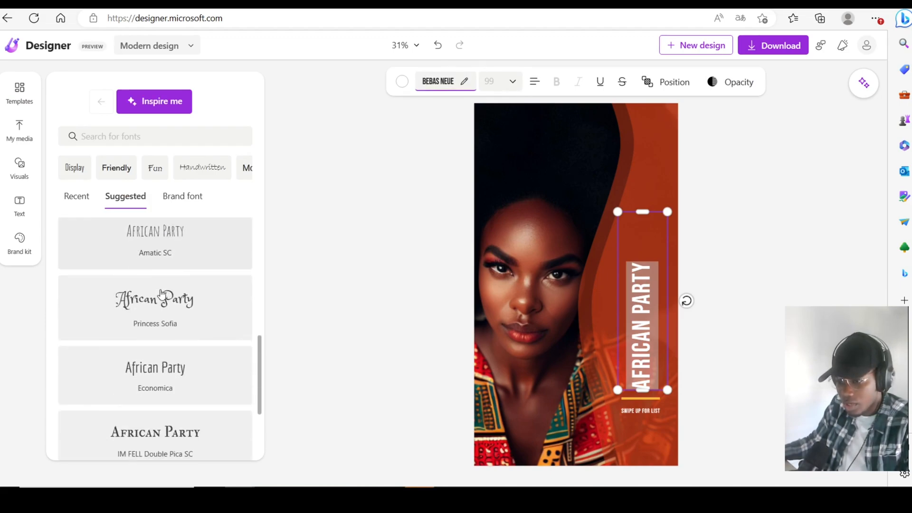
scroll(161, 294, down, 6)
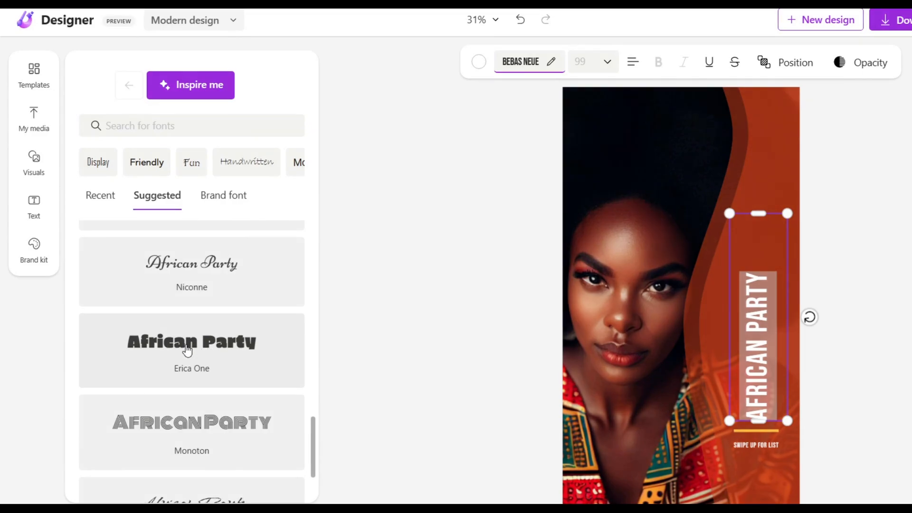
scroll(180, 418, down, 2)
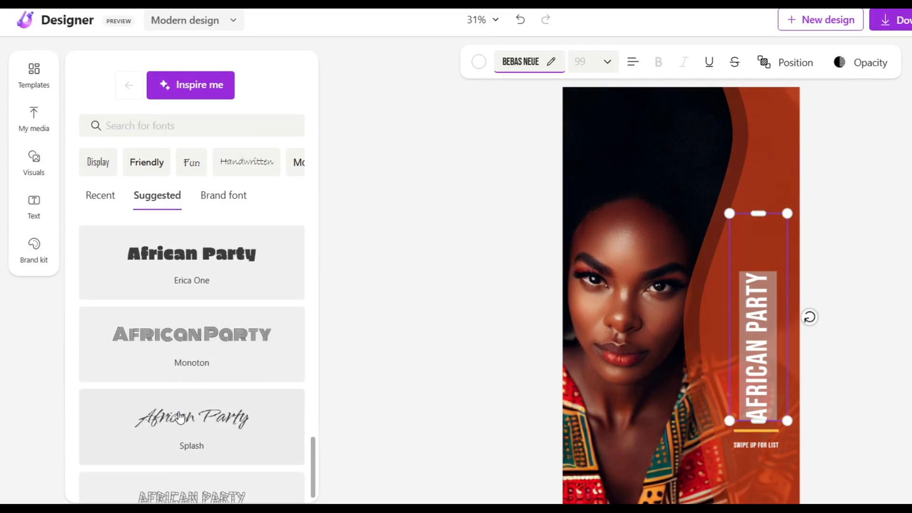
scroll(180, 417, down, 2)
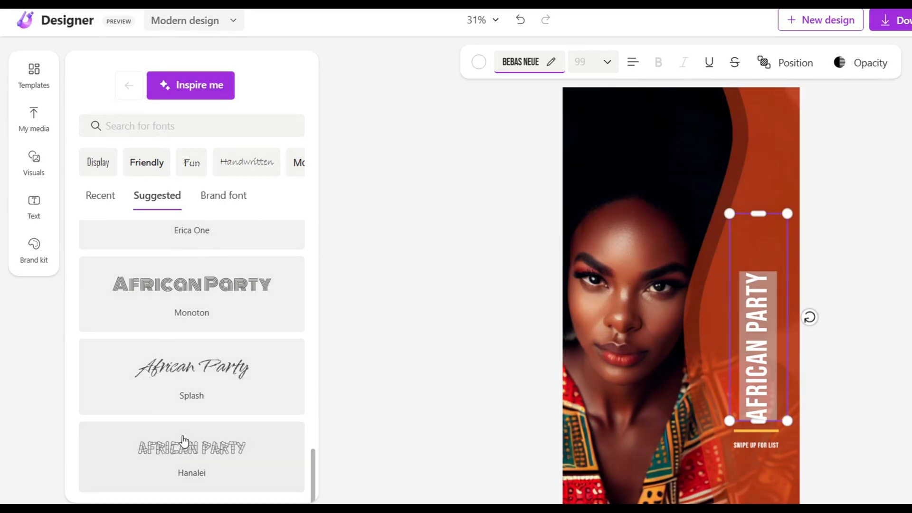
scroll(300, 411, up, 5)
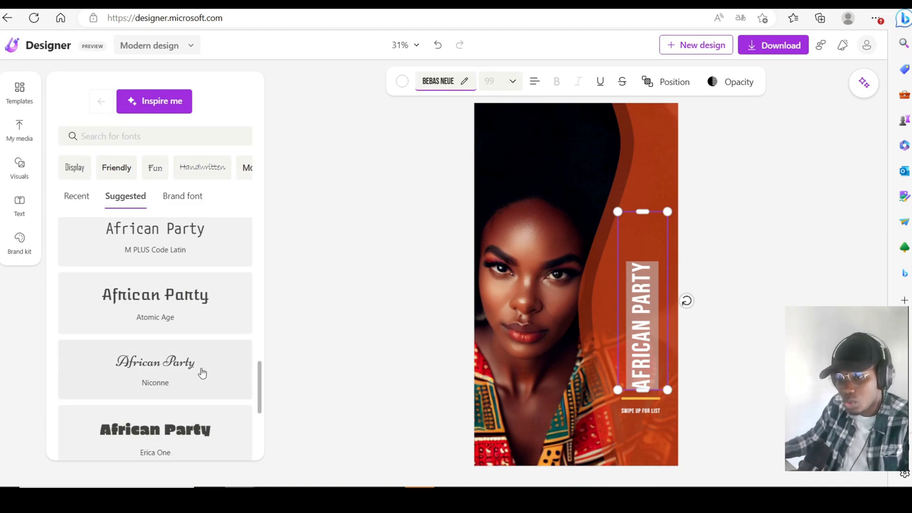
scroll(202, 372, up, 5)
scroll(202, 373, up, 1)
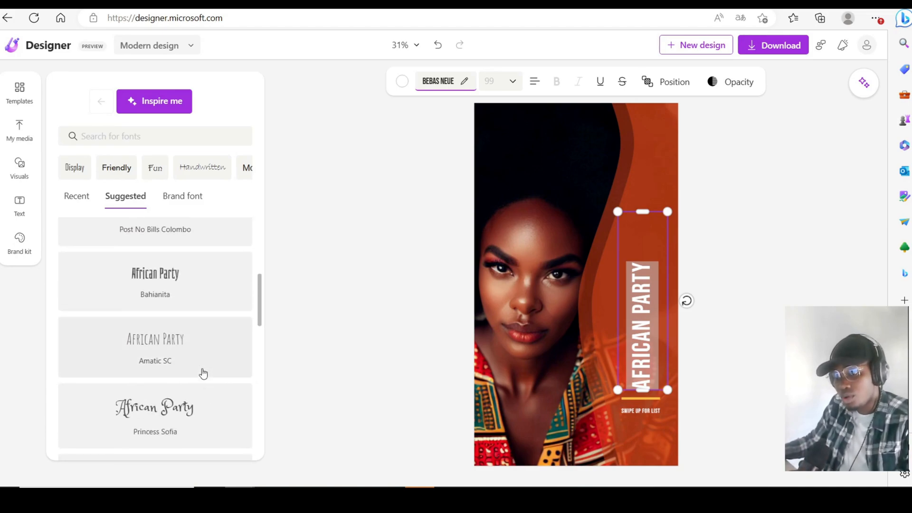
scroll(201, 374, up, 4)
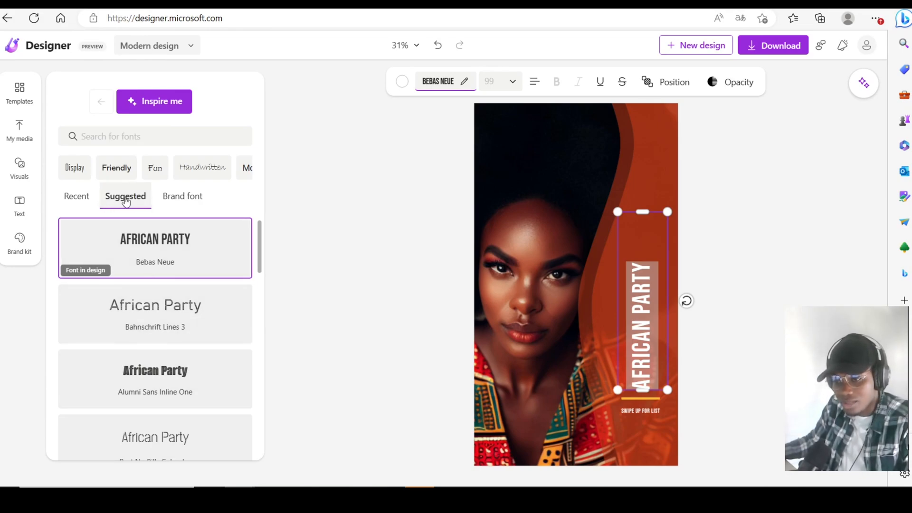
scroll(180, 299, down, 2)
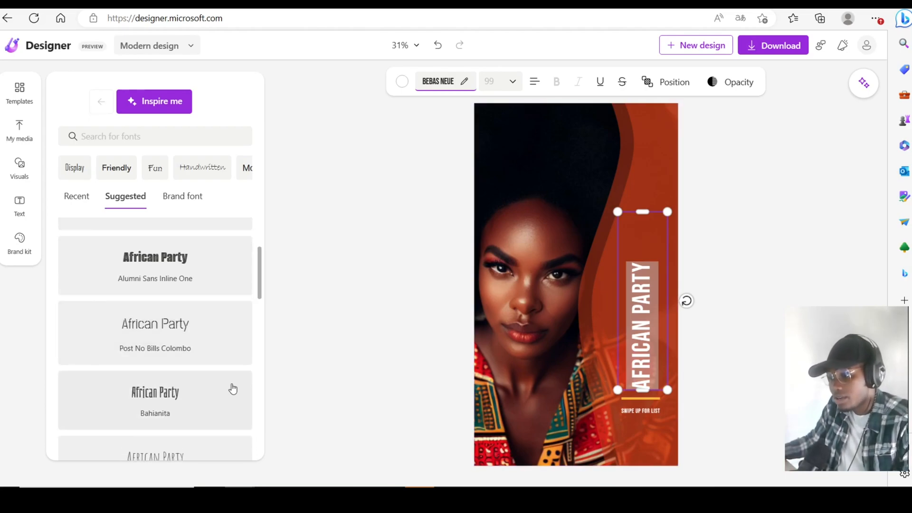
scroll(189, 377, down, 8)
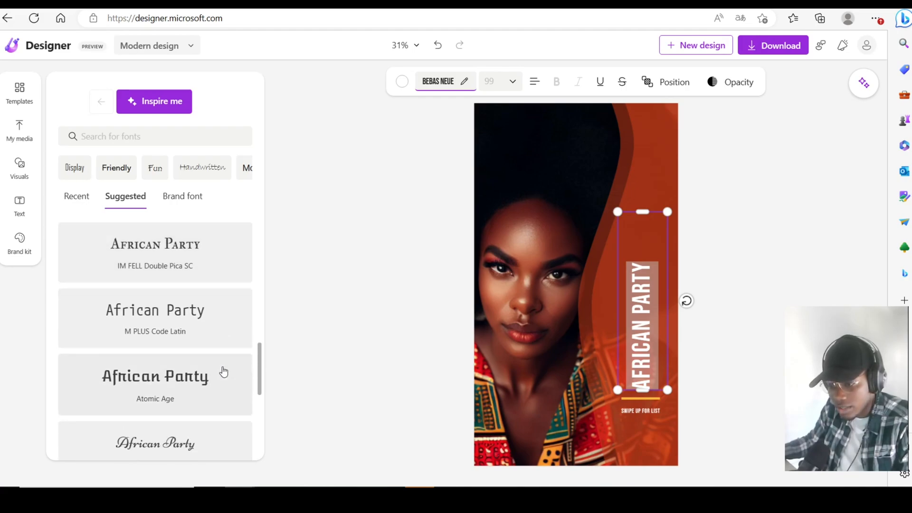
click(63, 386)
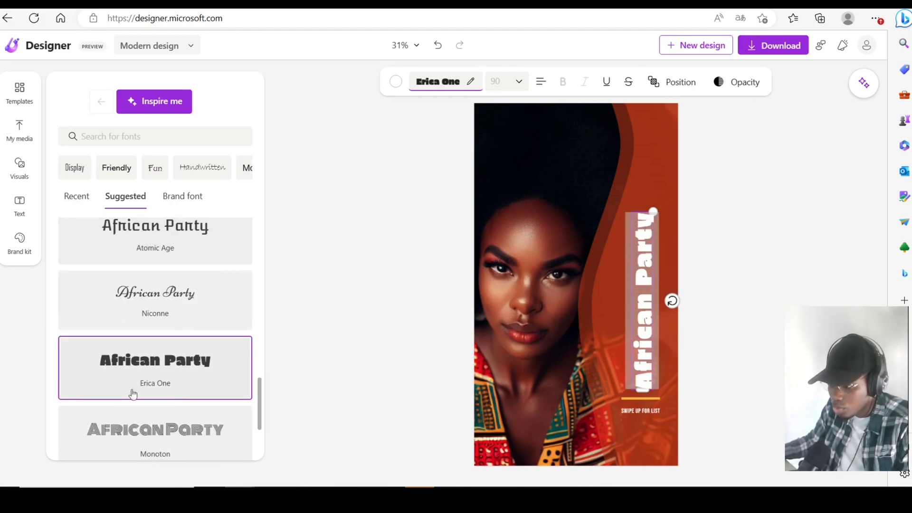
click(727, 274)
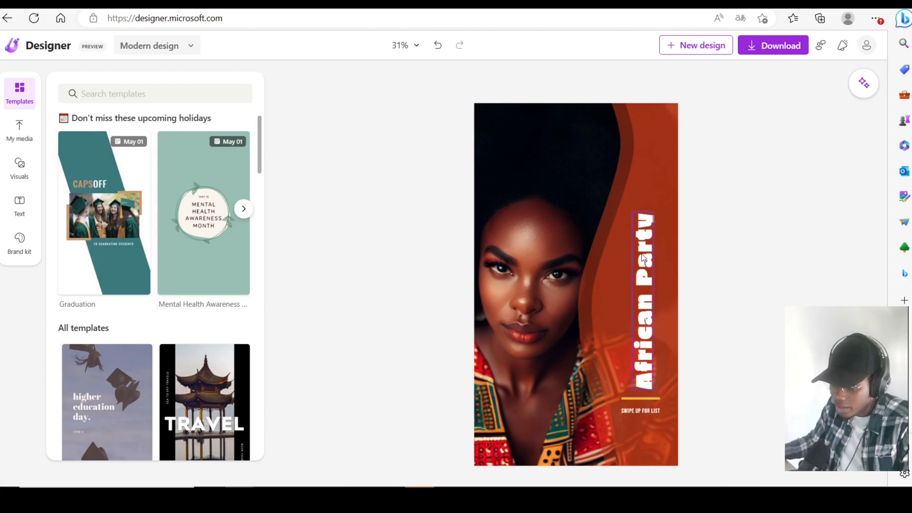
Look through the suggested fonts for the small "Swipe up for list" text under the title
click(644, 370)
click(643, 414)
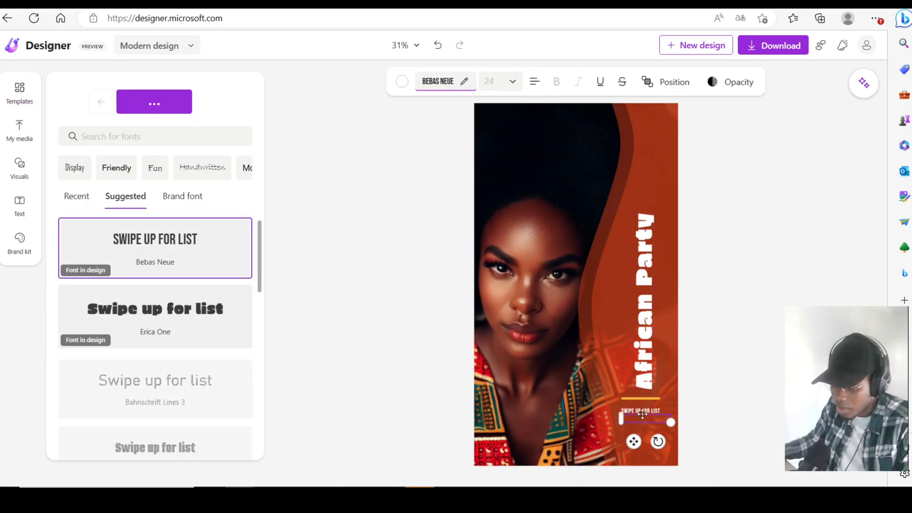
double_click(638, 409)
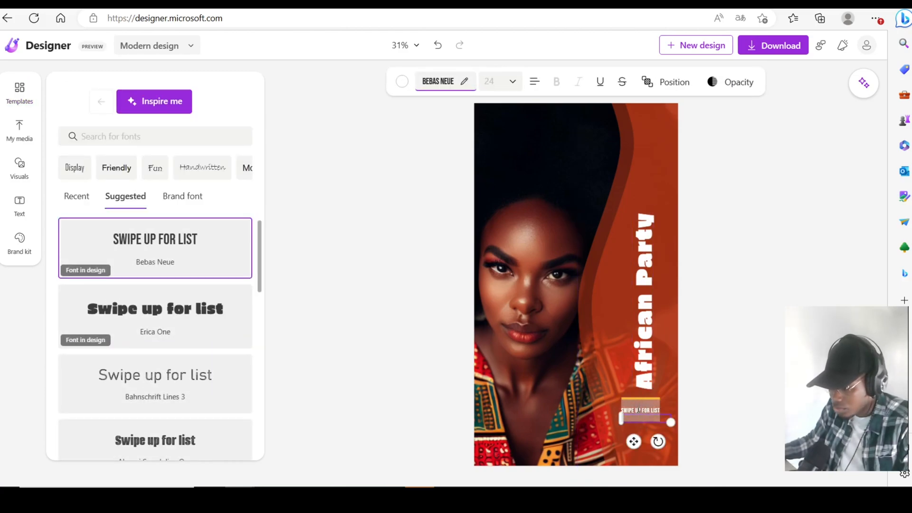
scroll(230, 374, down, 3)
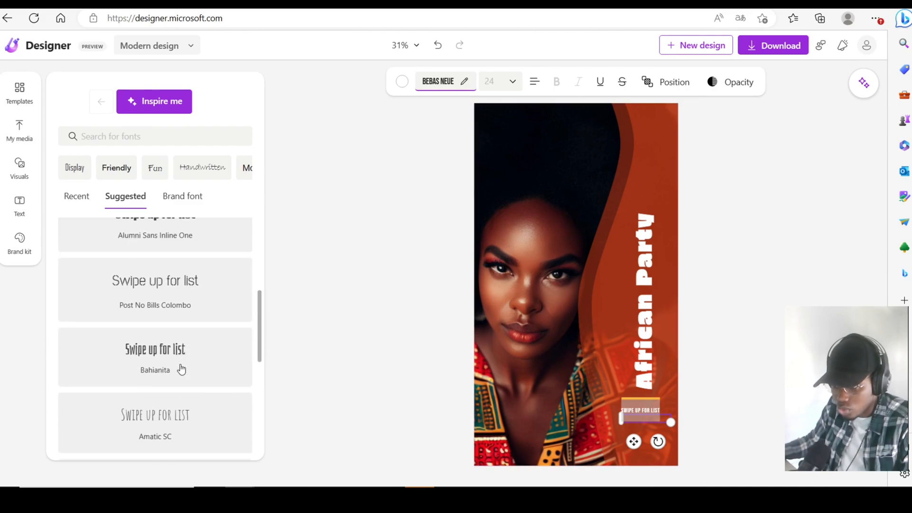
scroll(180, 368, up, 1)
click(725, 207)
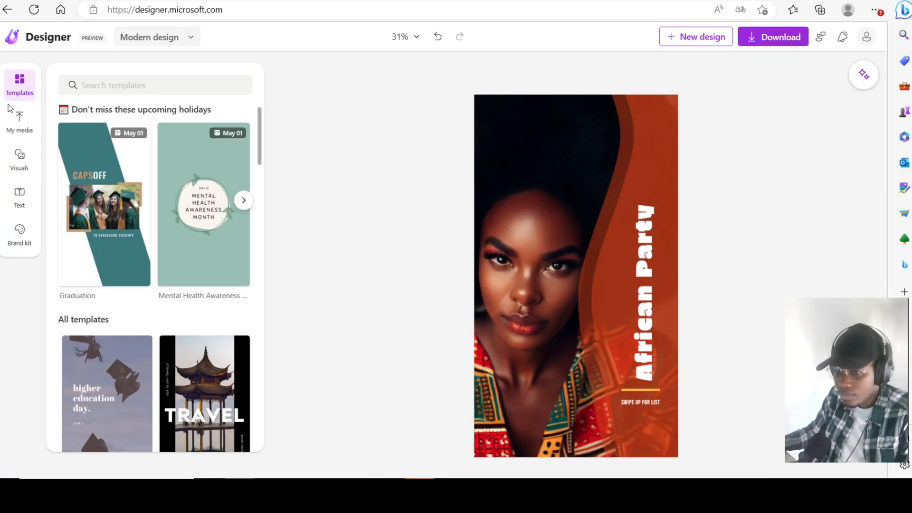
Look through the uploaded and previously generated images in the personal media library
click(11, 110)
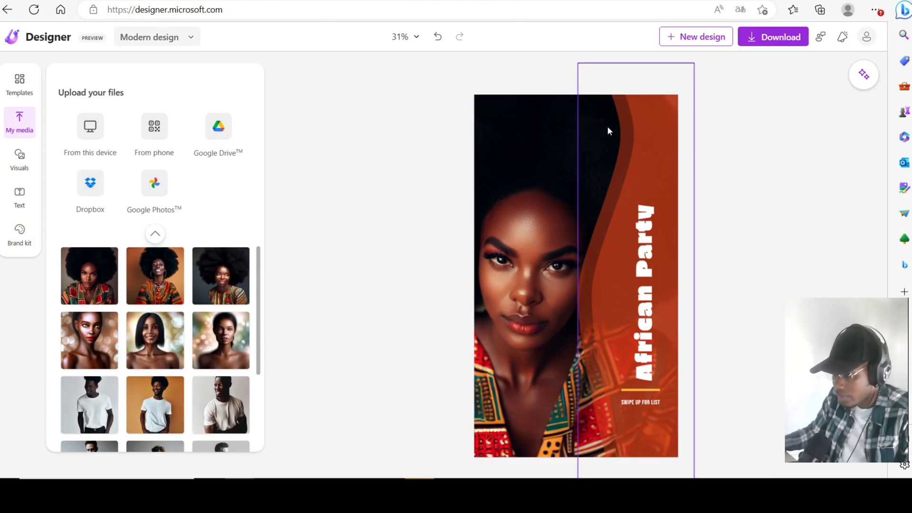
scroll(207, 316, down, 3)
scroll(195, 317, up, 3)
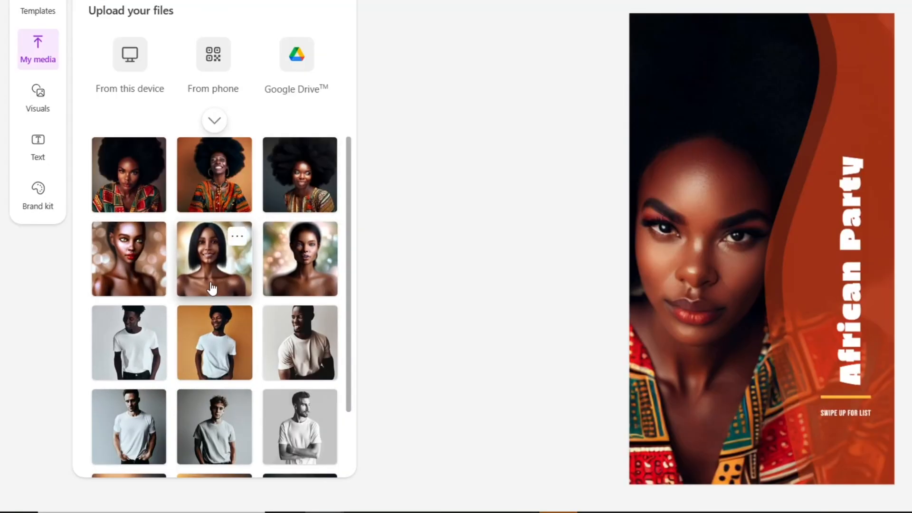
scroll(150, 301, down, 1)
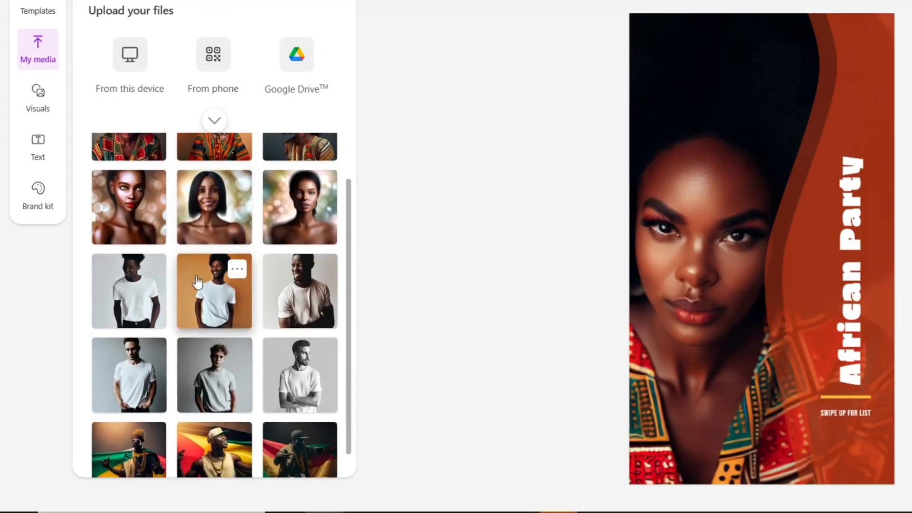
scroll(200, 271, down, 1)
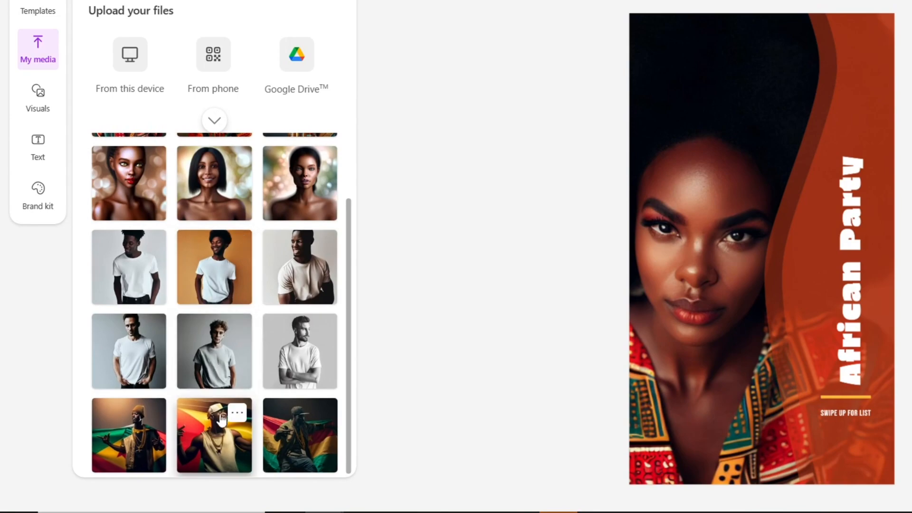
scroll(327, 252, up, 2)
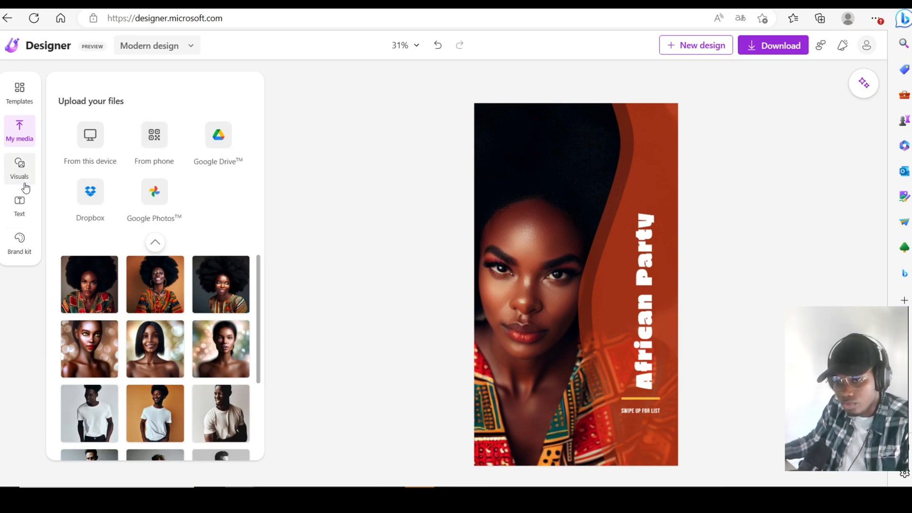
scroll(170, 285, down, 3)
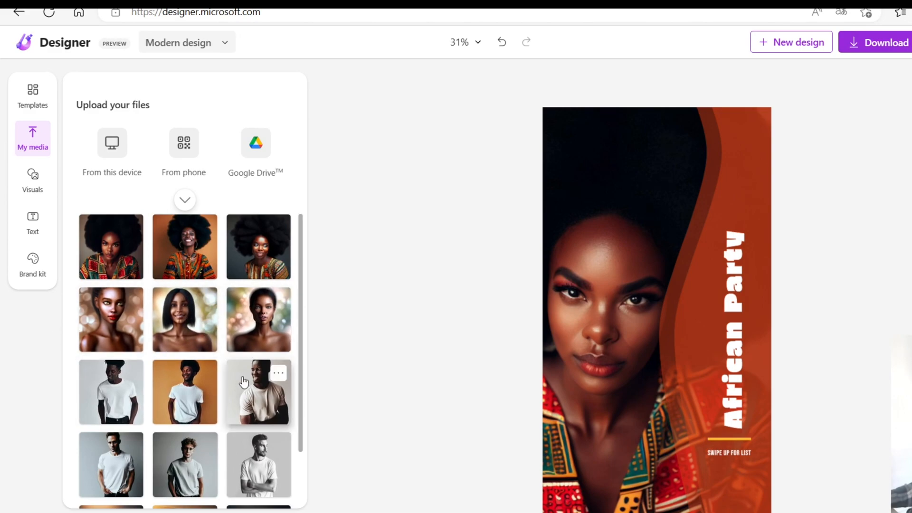
scroll(137, 363, down, 2)
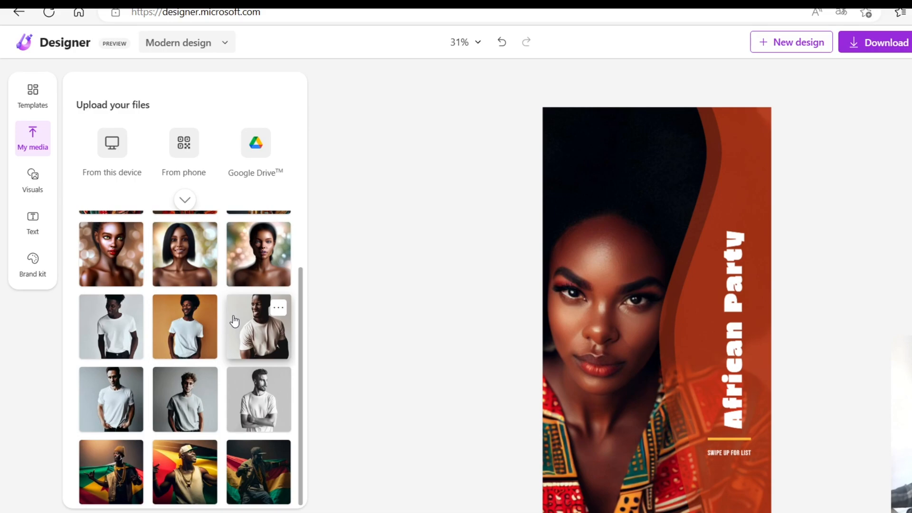
scroll(283, 285, up, 2)
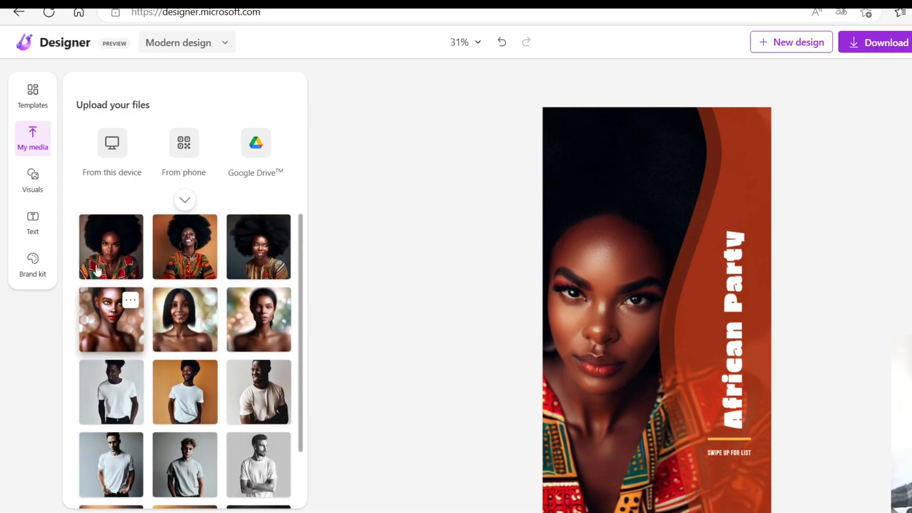
Browse the stock photos, graphics and background videos offered among the visuals for the flyer
click(32, 179)
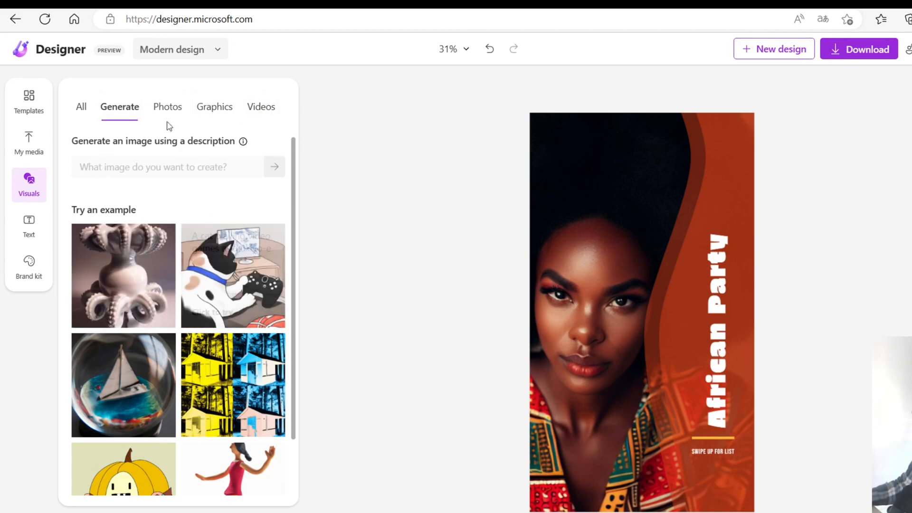
click(173, 110)
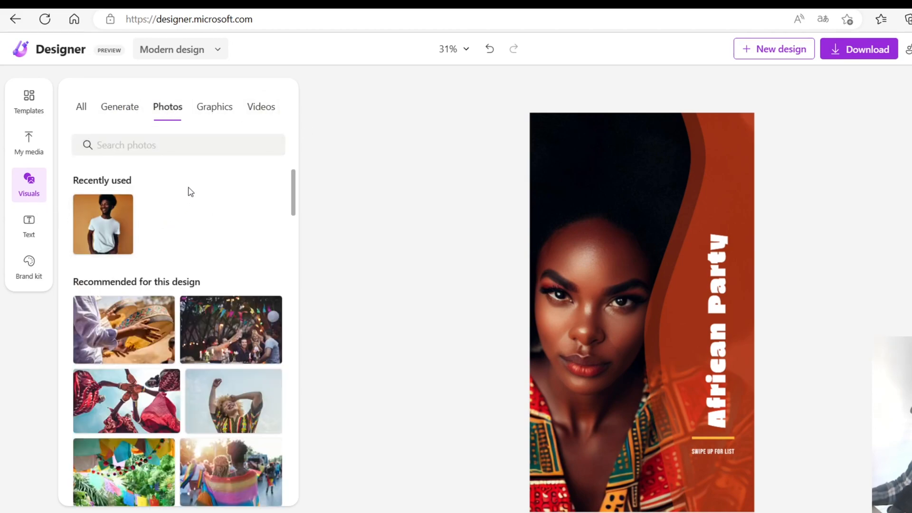
click(203, 116)
click(252, 116)
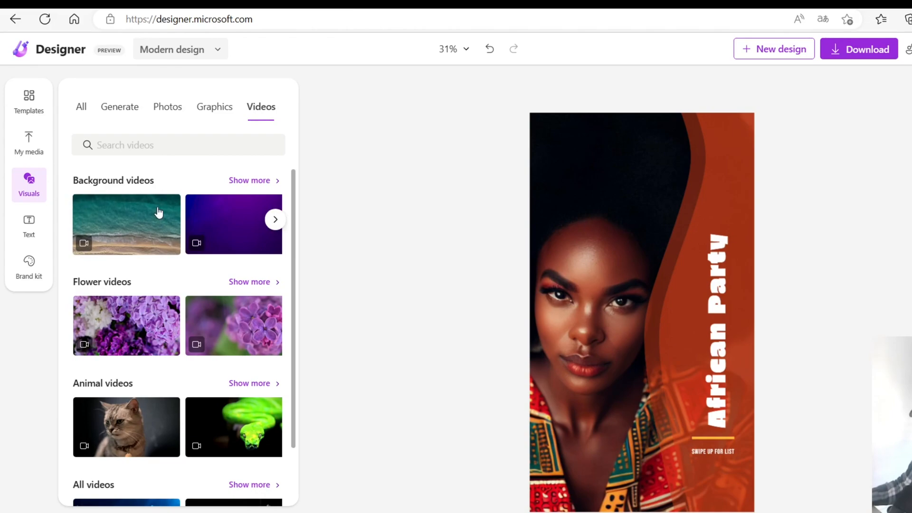
mouse_move(273, 220)
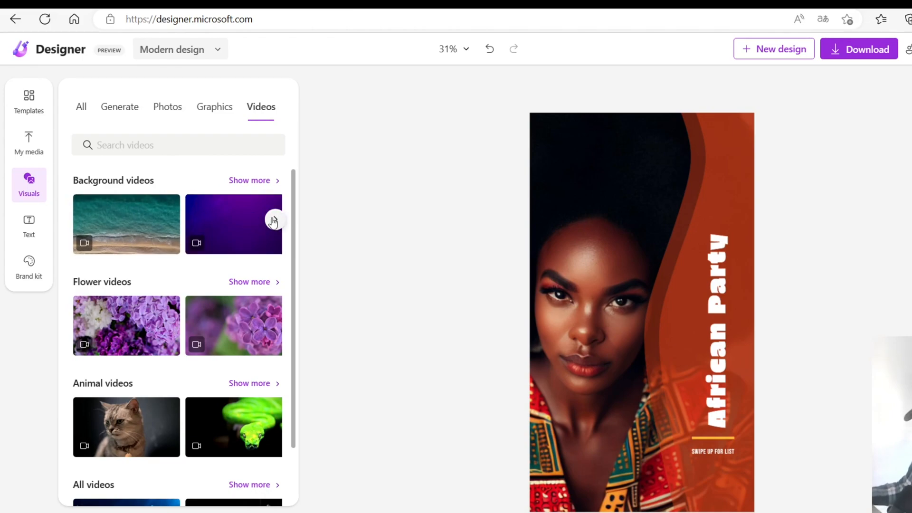
Generate images from the description "woman wearing afro streetwear clothes and danxing"
click(119, 106)
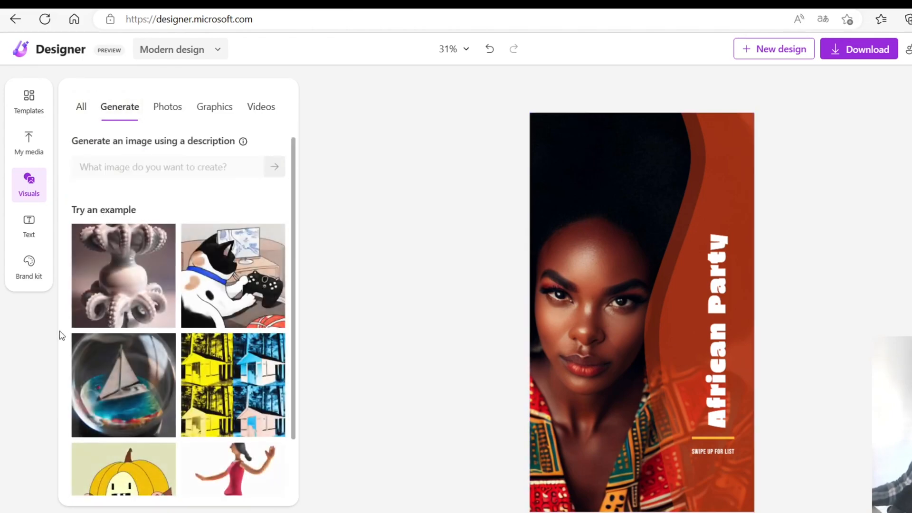
click(188, 170)
text(wom)
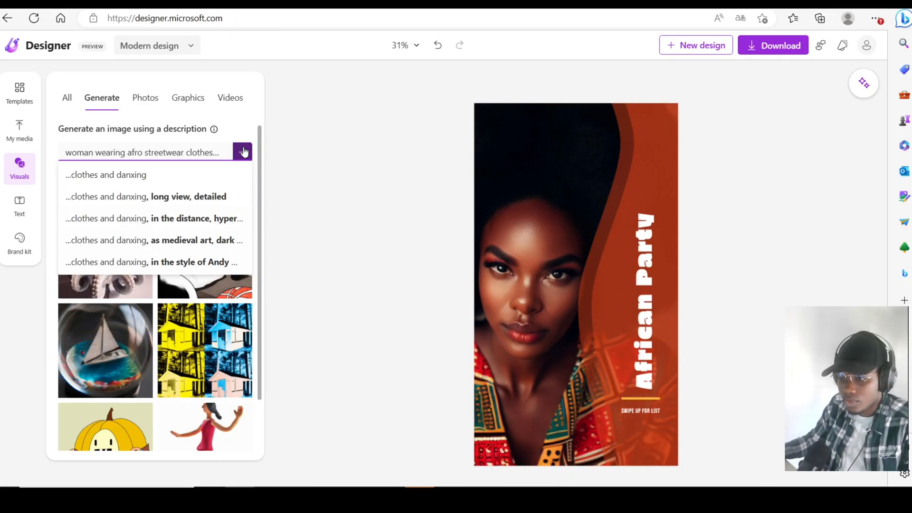
key(Return)
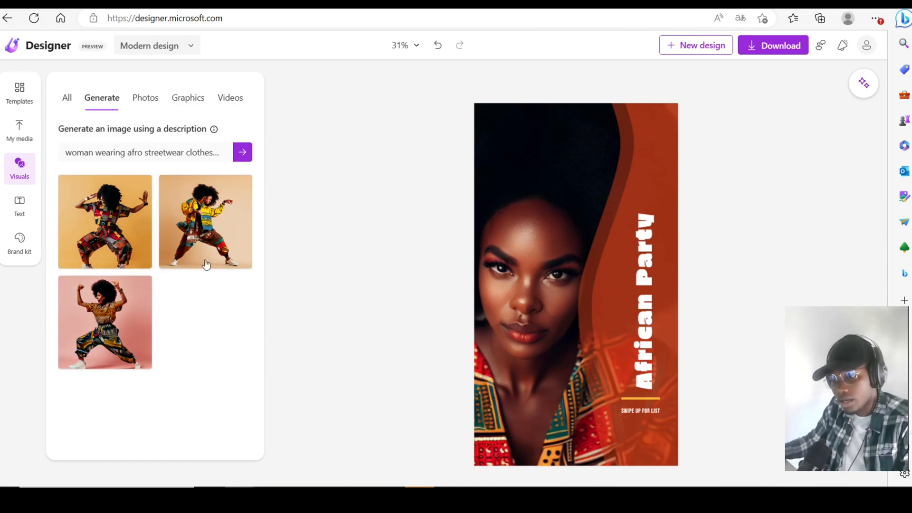
Add the generated dancer in the yellow patterned jacket to the flyer, enlarge it and move it over the lower half
click(220, 240)
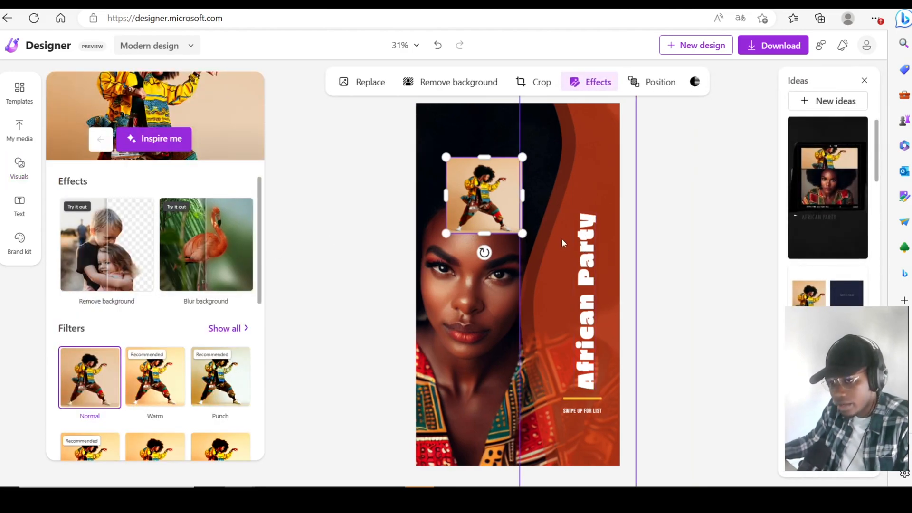
drag(523, 231, 639, 350)
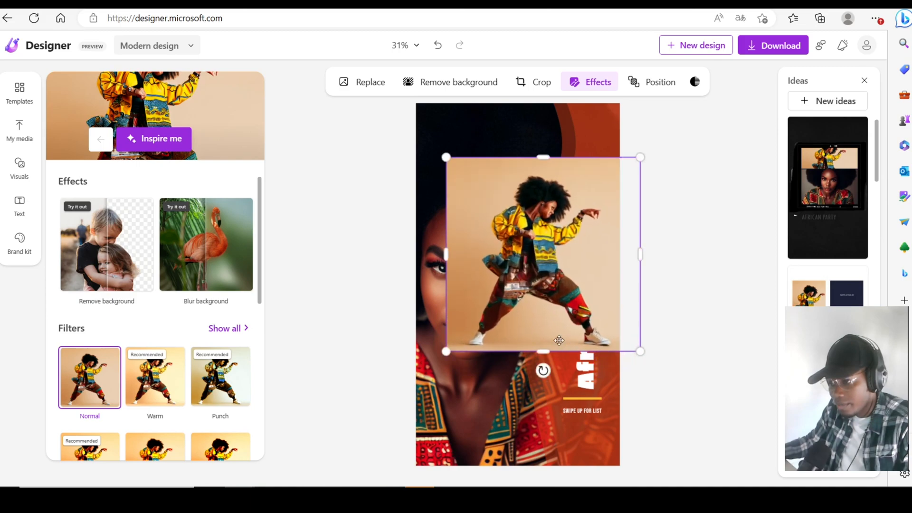
drag(532, 278, 499, 391)
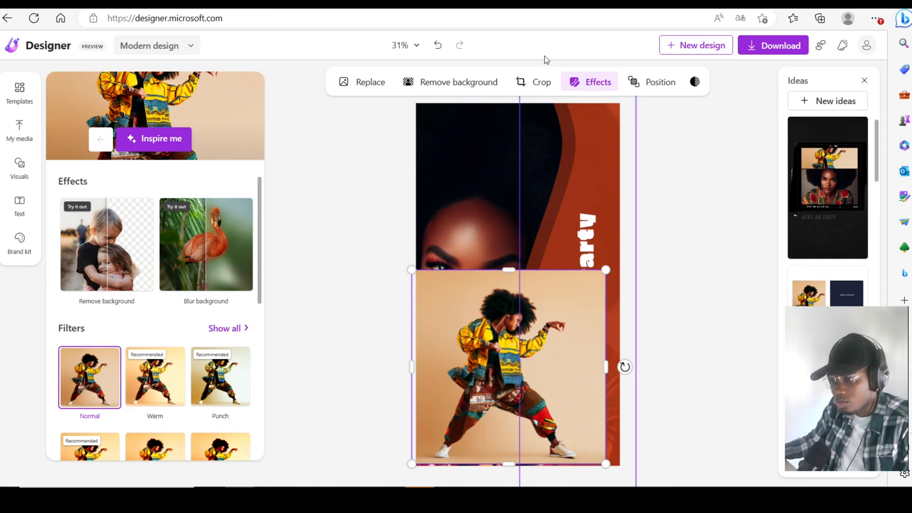
Remove the dancer image's background, then shrink the cutout and place it above the woman's forehead in the flyer's upper-left corner
click(449, 83)
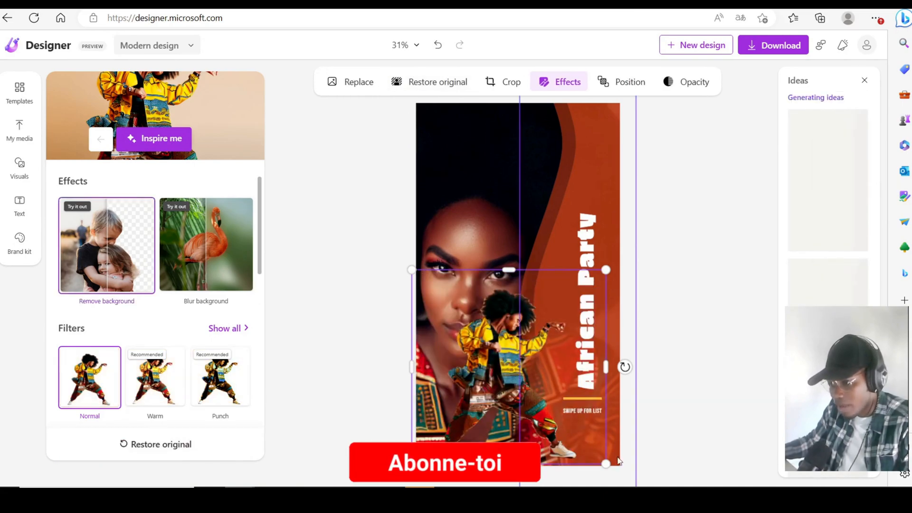
drag(507, 382, 513, 208)
drag(613, 286, 525, 198)
mouse_move(474, 153)
mouse_down()
mouse_move(457, 158)
mouse_move(470, 154)
mouse_up()
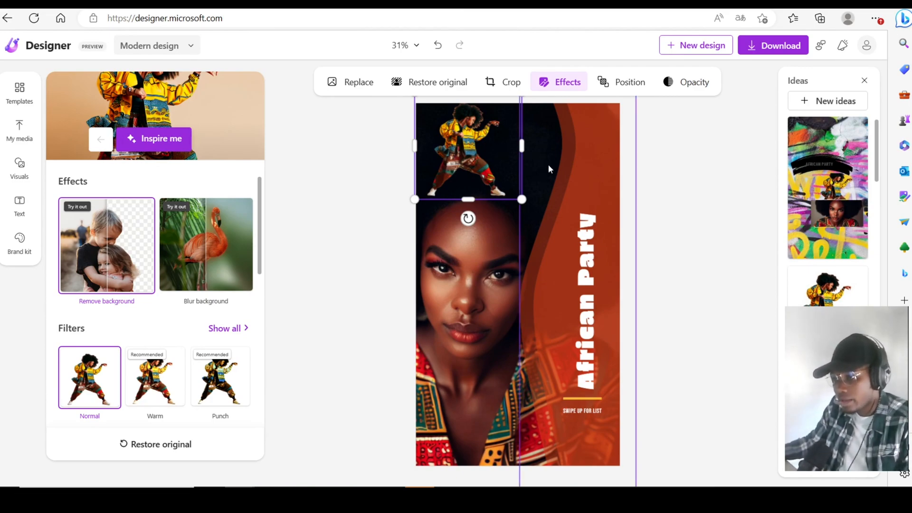
click(354, 231)
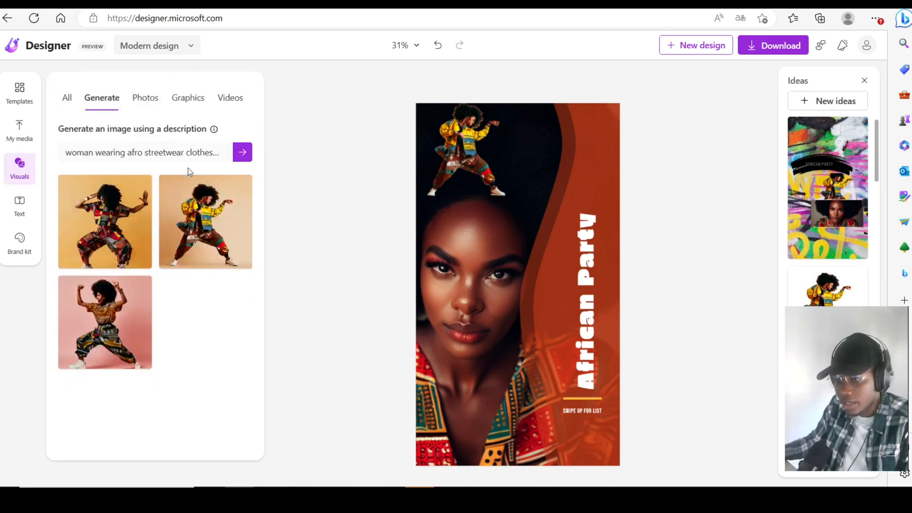
Apply an Inspire me look to the dancer cutout and nudge it slightly to the right within the dark hair area
click(470, 133)
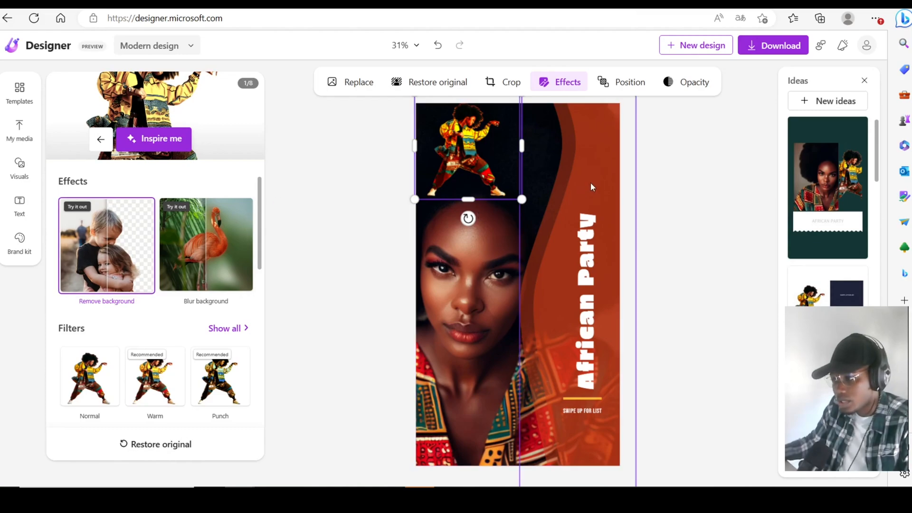
scroll(835, 214, down, 5)
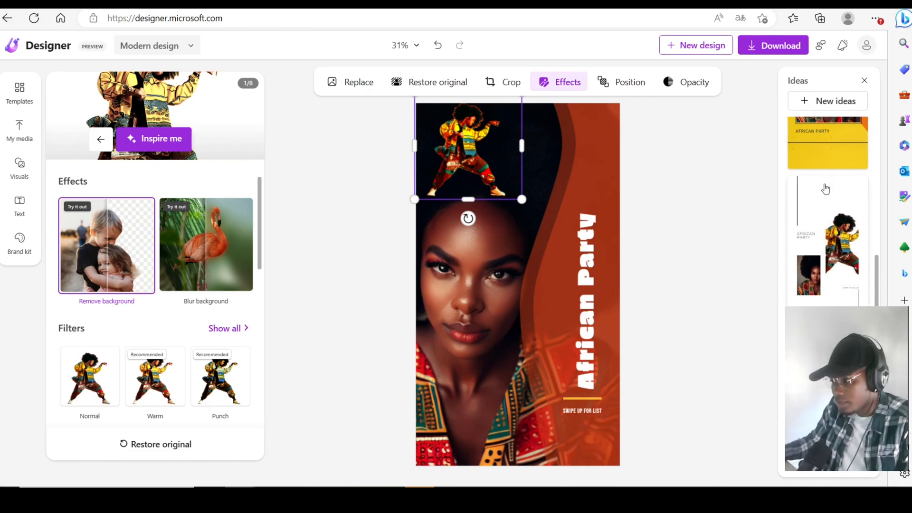
scroll(849, 254, up, 5)
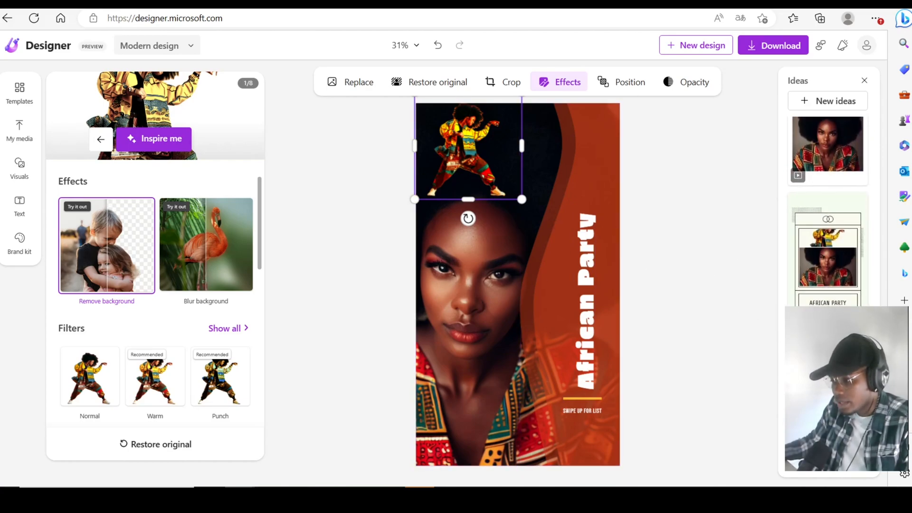
scroll(827, 209, down, 3)
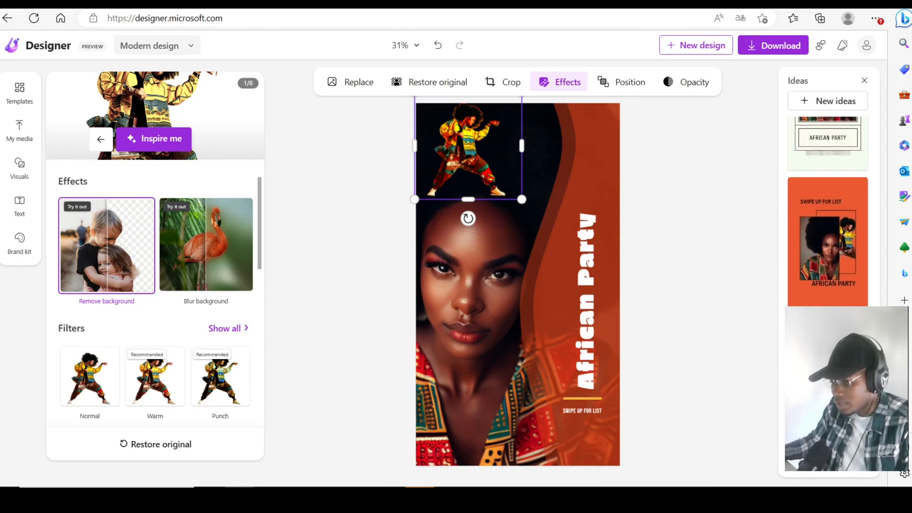
scroll(827, 209, down, 5)
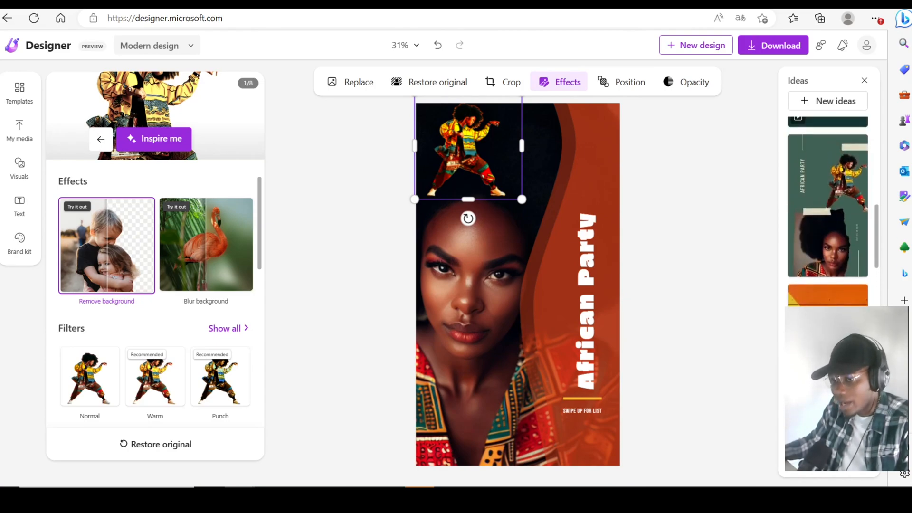
scroll(827, 209, up, 1)
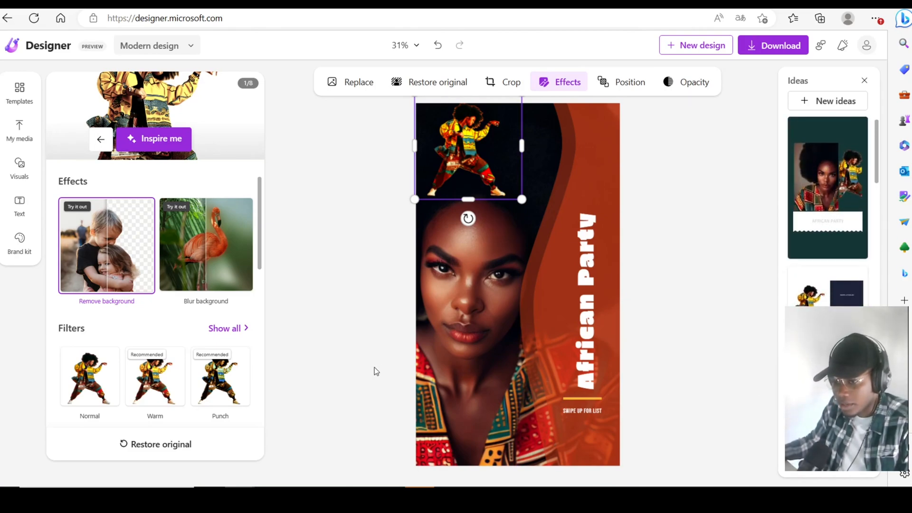
mouse_move(475, 157)
mouse_down()
mouse_move(493, 157)
mouse_move(483, 158)
mouse_up()
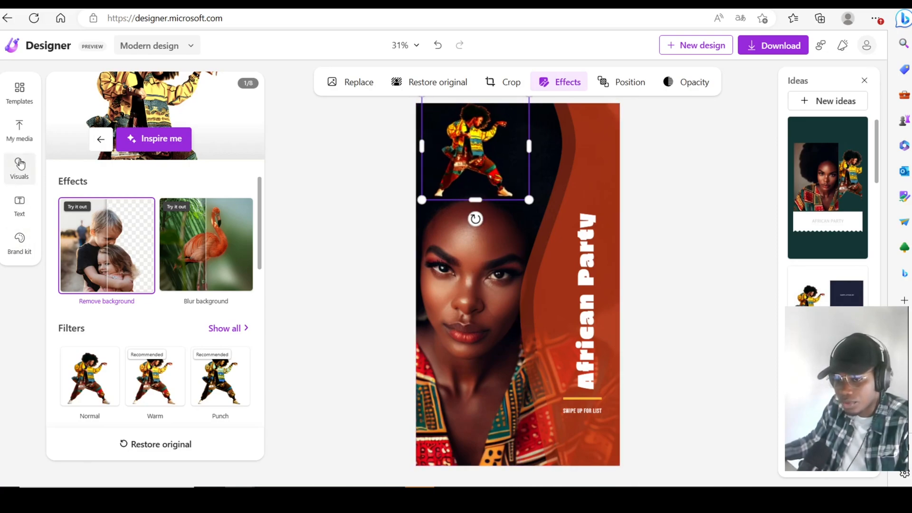
Review the recommended photos, party graphics and video categories again for additional flyer elements
click(20, 164)
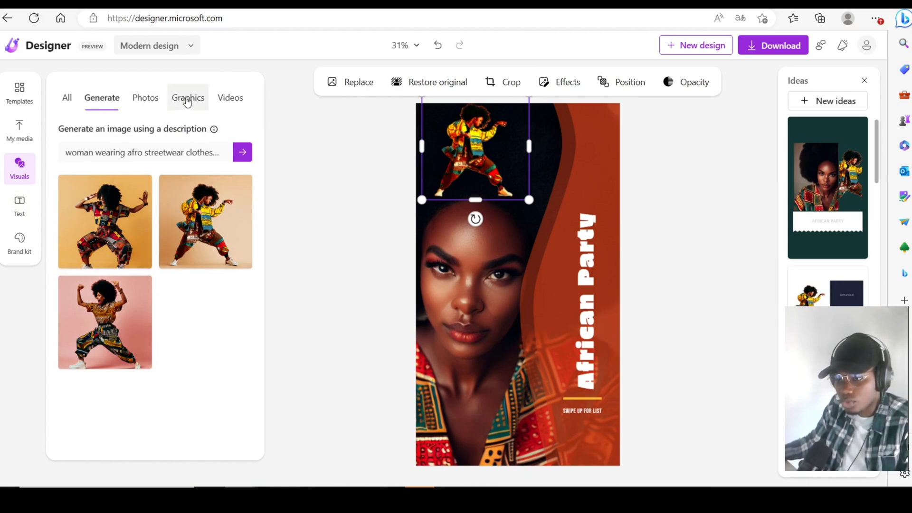
click(151, 103)
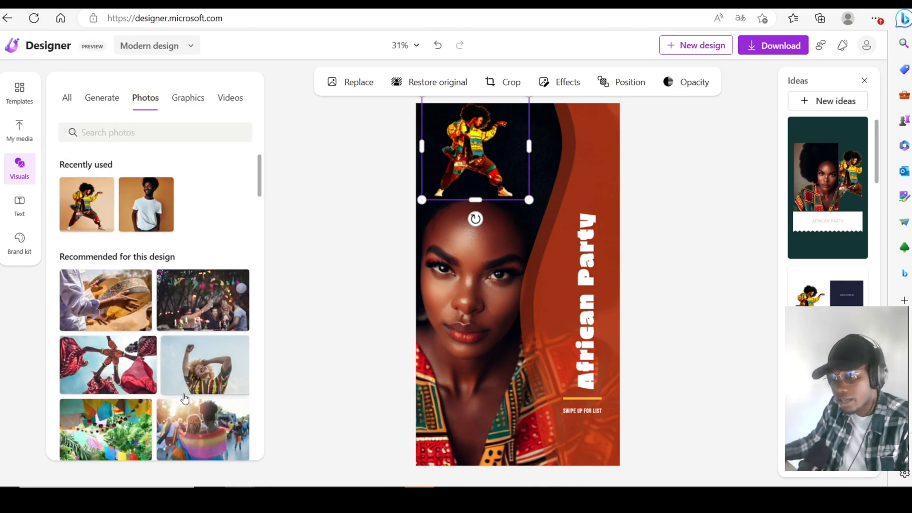
click(188, 97)
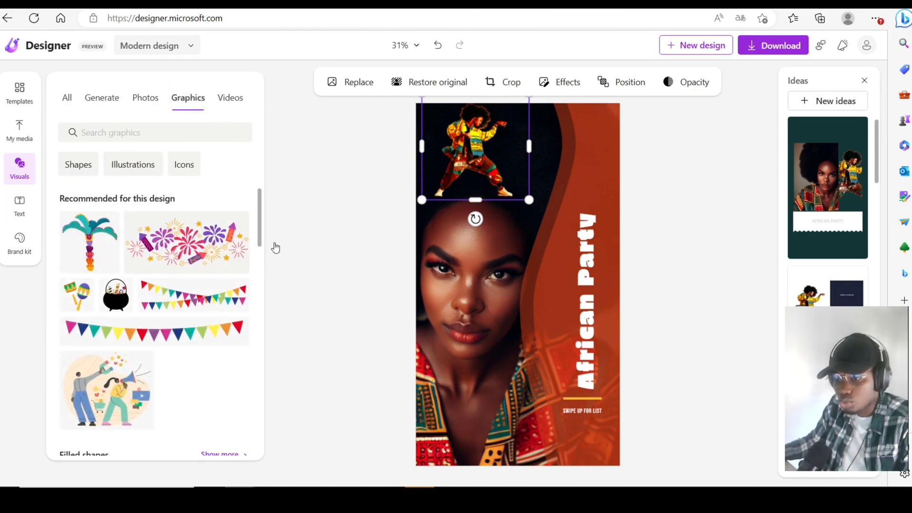
click(230, 98)
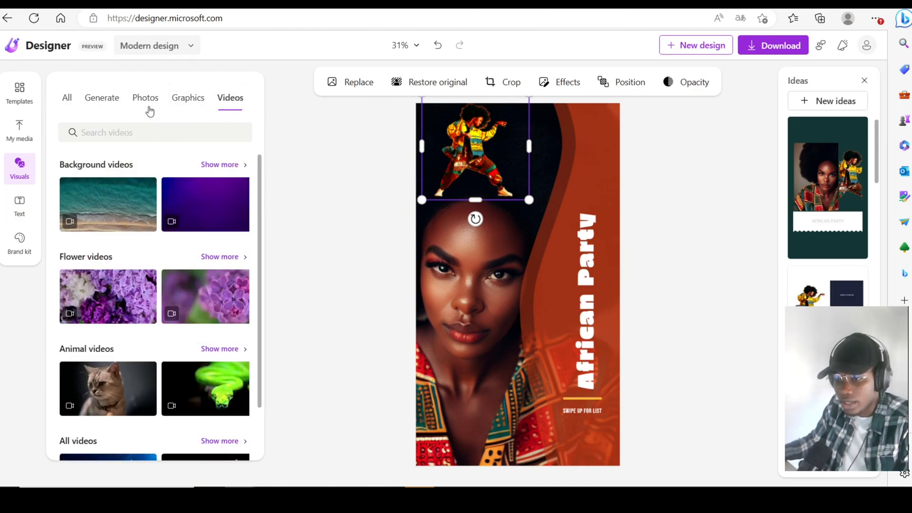
click(101, 97)
Look through the ready-made text styles, from headings to decorative samples, that can be added to the flyer
click(19, 205)
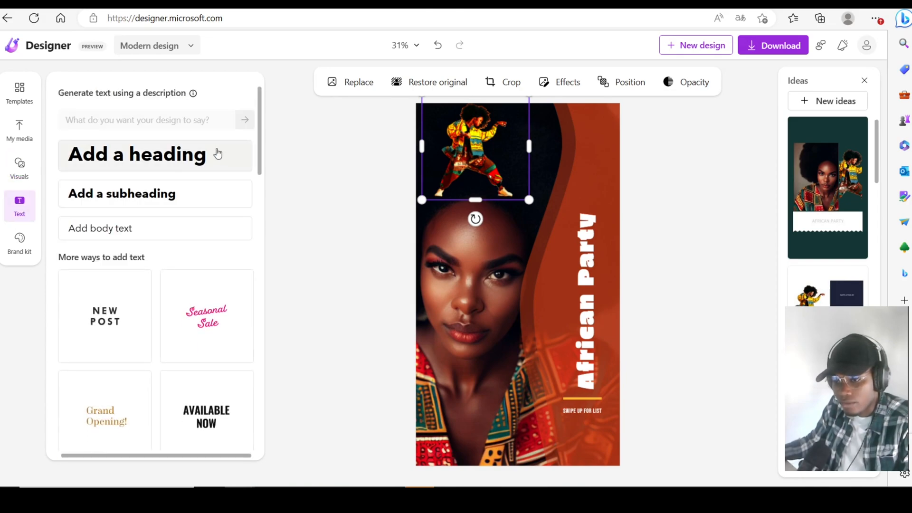
scroll(176, 240, down, 8)
scroll(177, 241, down, 5)
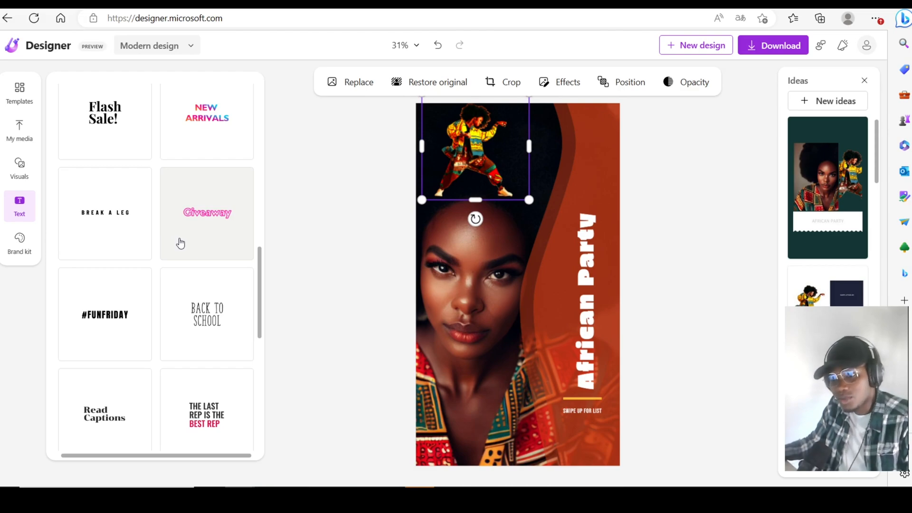
scroll(175, 156, down, 3)
scroll(176, 159, down, 2)
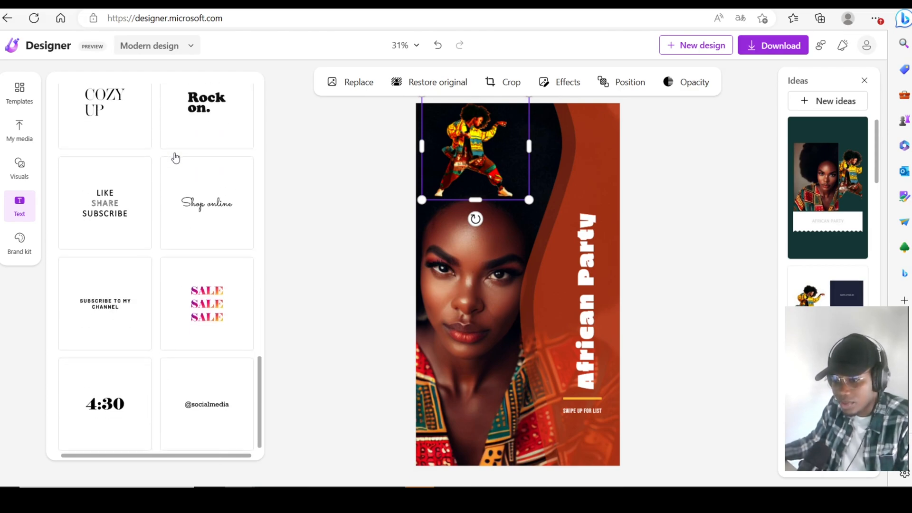
Skim the ready-made text samples again and examine the font and color combinations offered in the brand kit
scroll(107, 233, up, 10)
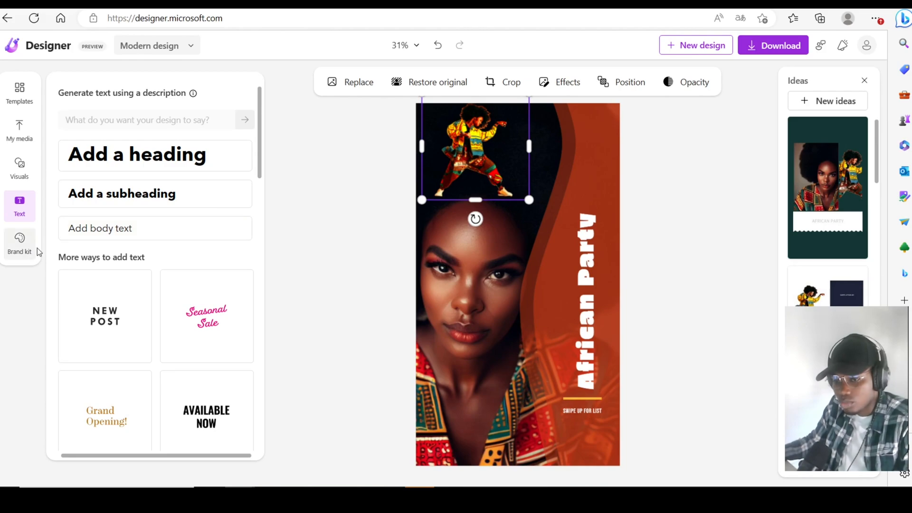
scroll(225, 282, down, 12)
scroll(227, 280, down, 8)
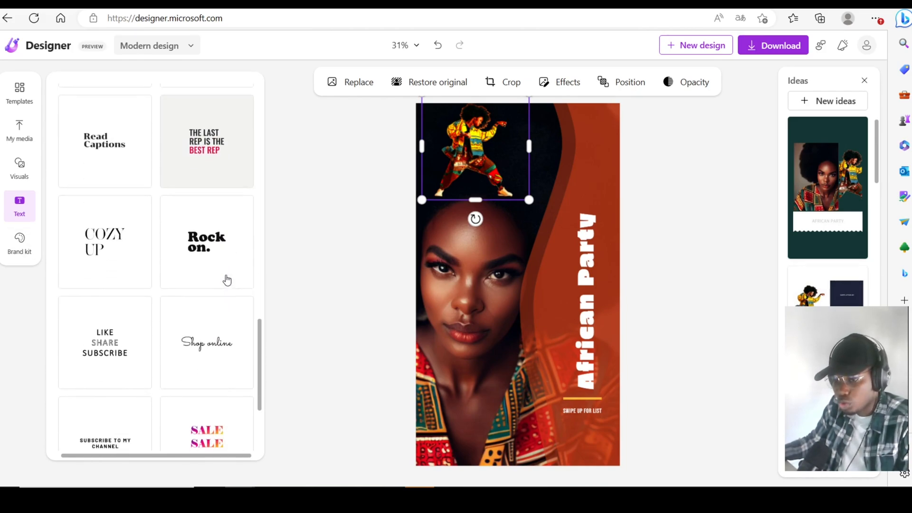
click(19, 241)
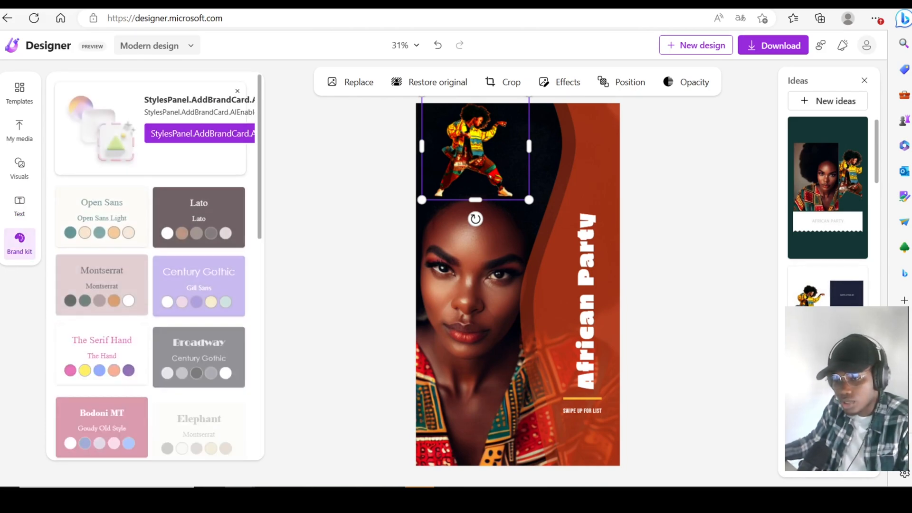
scroll(256, 249, down, 6)
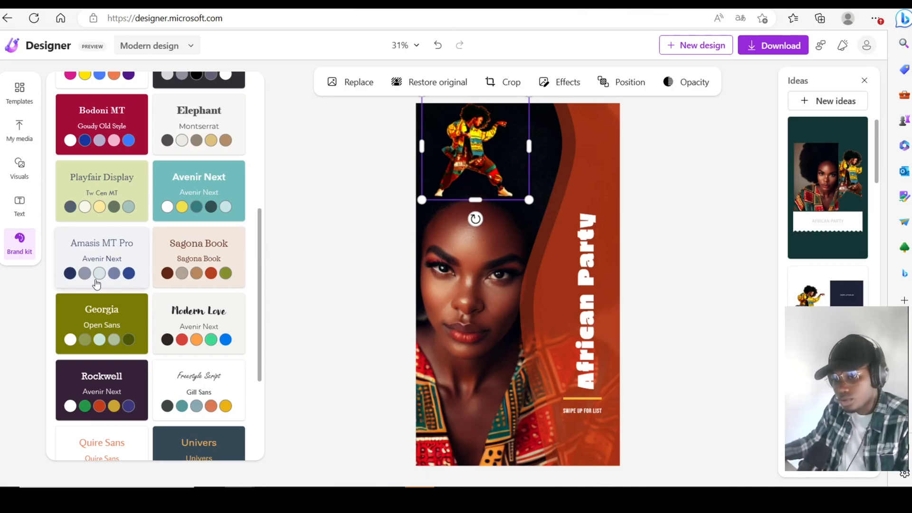
scroll(183, 218, down, 1)
scroll(184, 218, down, 3)
scroll(185, 217, up, 10)
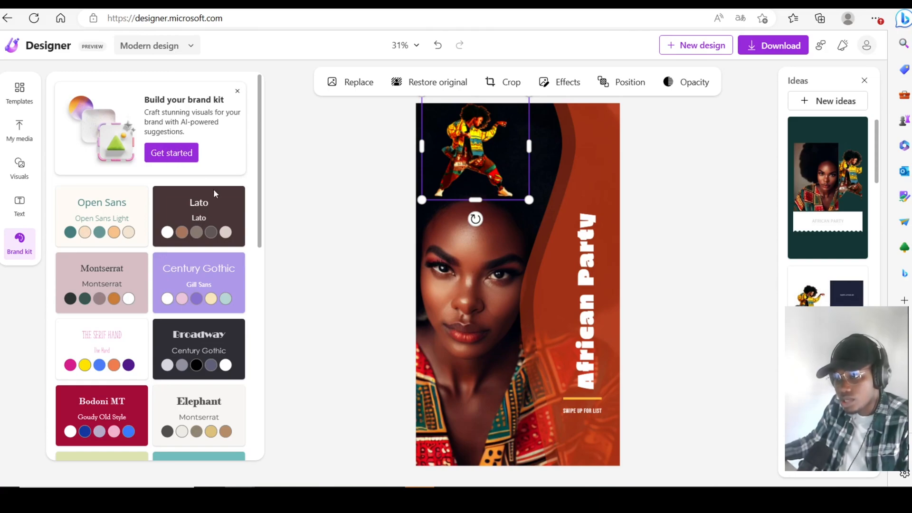
Deselect the dancer cutout and review the file types available for downloading the flyer: PNG, JPEG and PDF
click(312, 288)
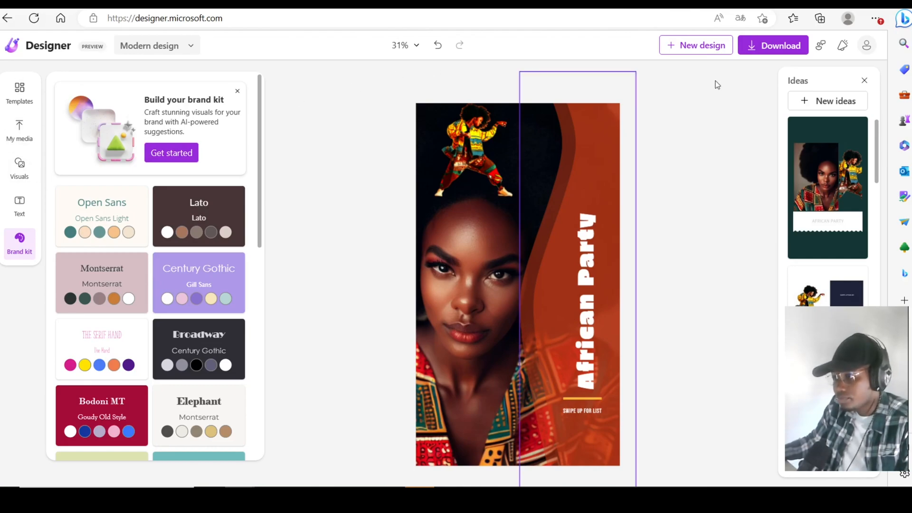
click(765, 51)
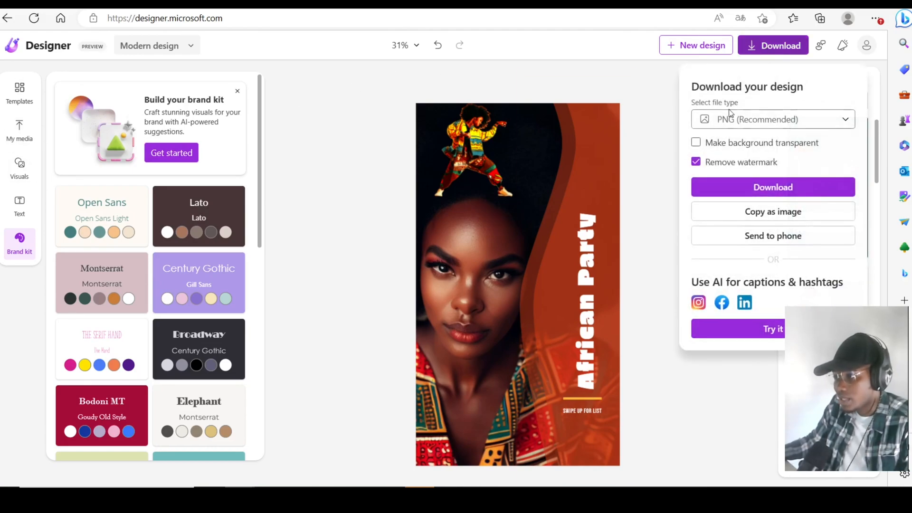
click(739, 120)
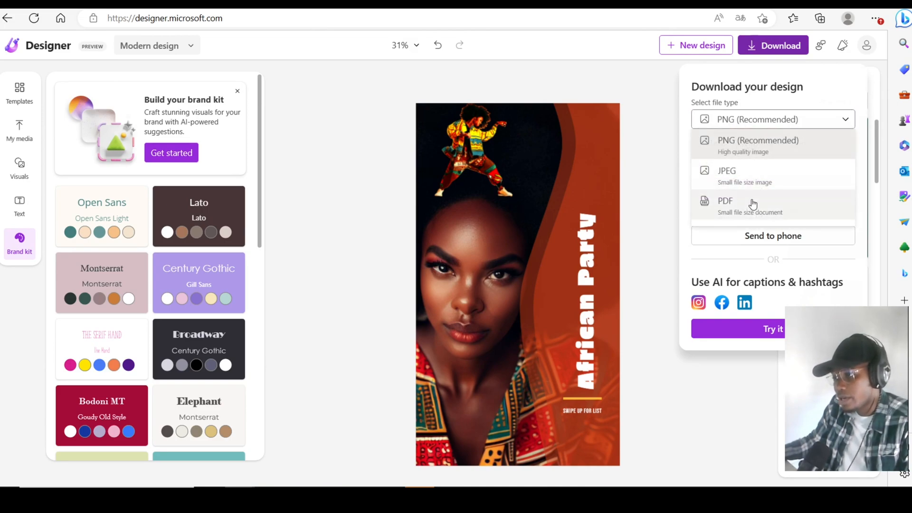
click(806, 85)
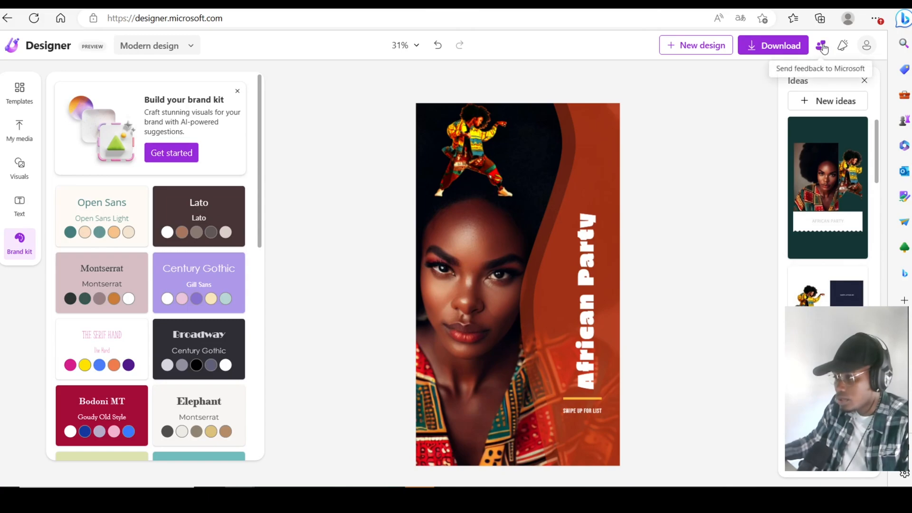
Check the options for sending feedback to Microsoft and skim the What's new list of features and improvements
click(796, 16)
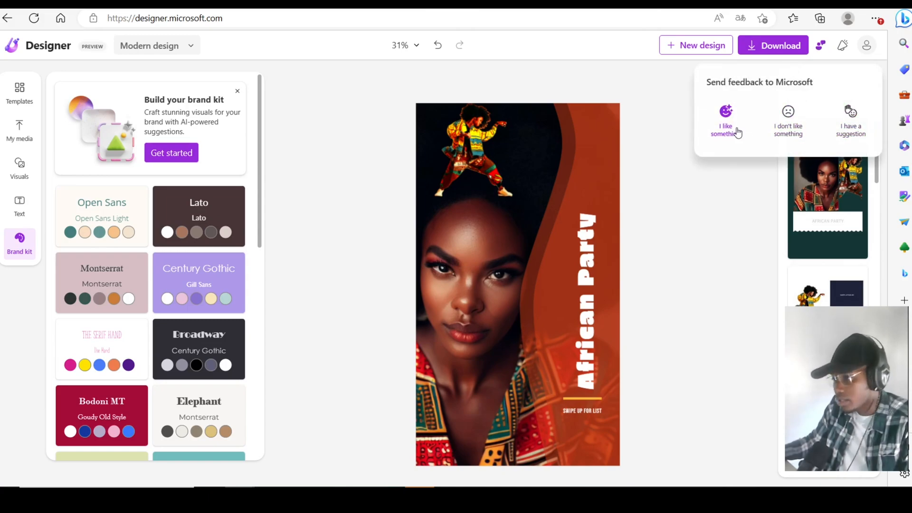
click(724, 219)
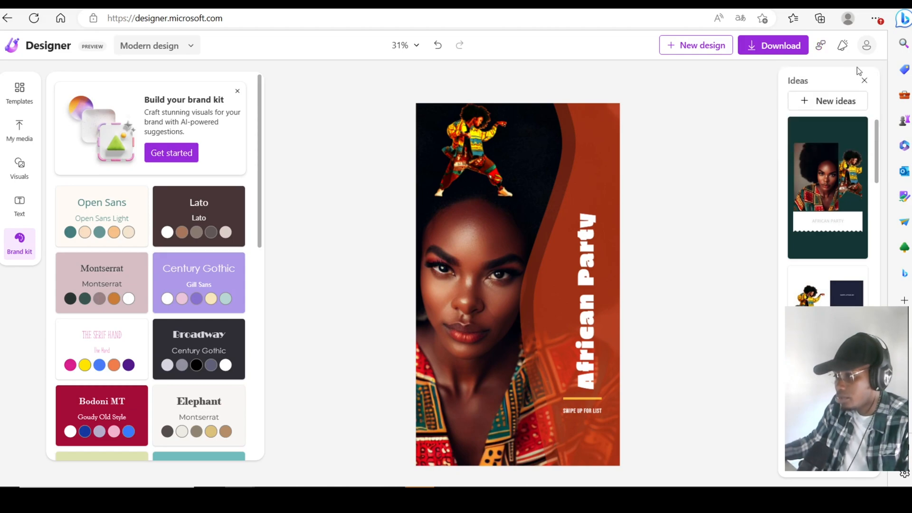
click(842, 46)
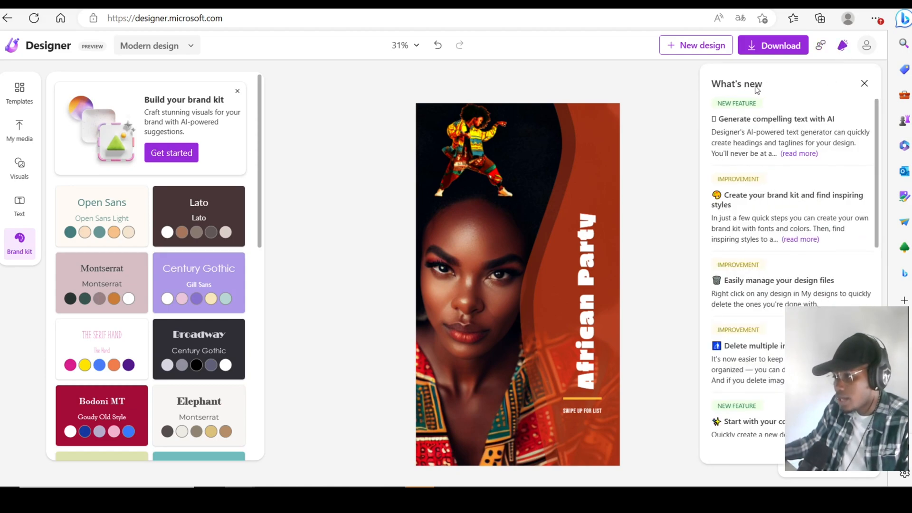
scroll(744, 165, down, 10)
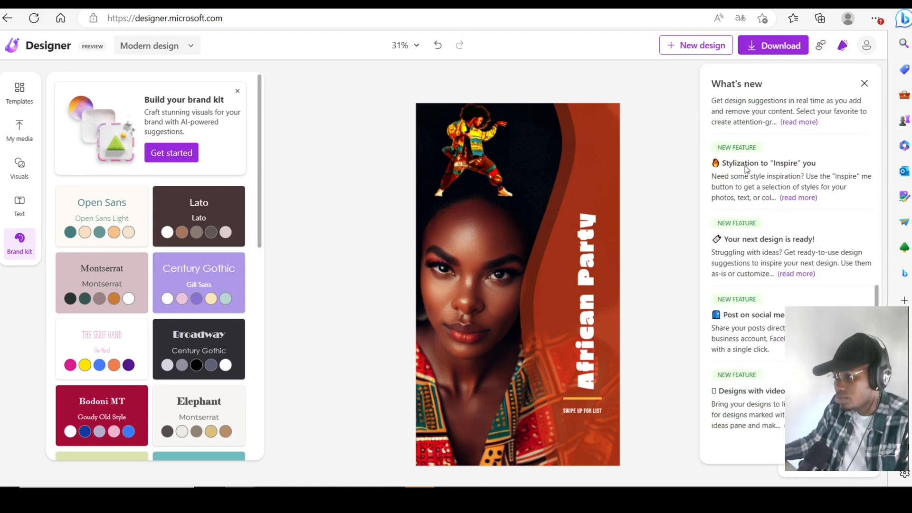
scroll(745, 168, up, 8)
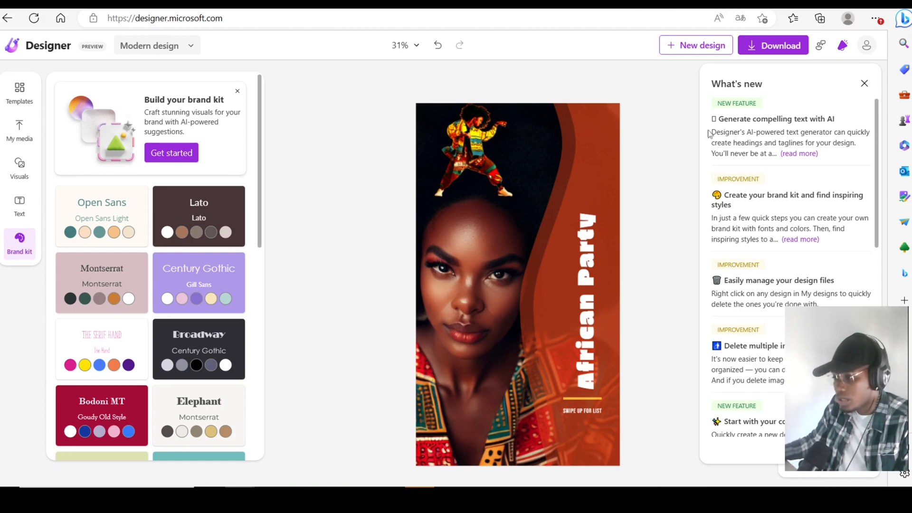
click(621, 89)
click(655, 100)
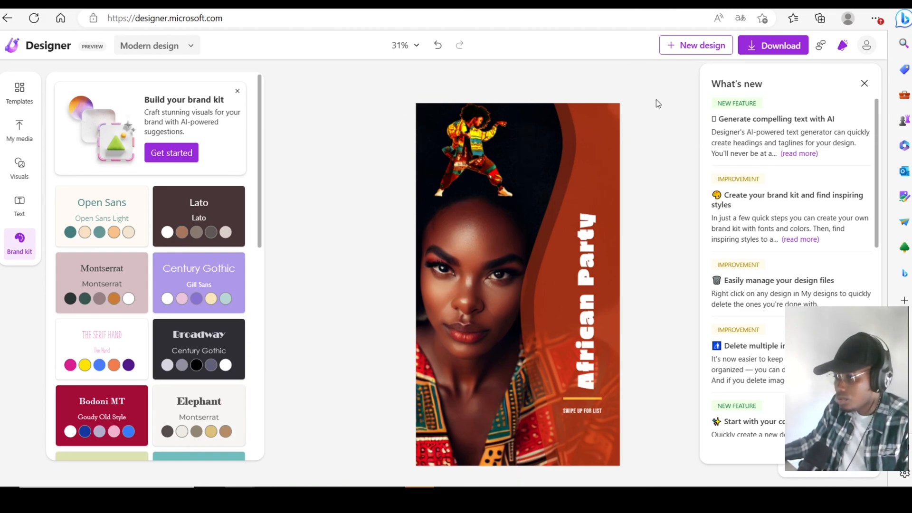
click(864, 83)
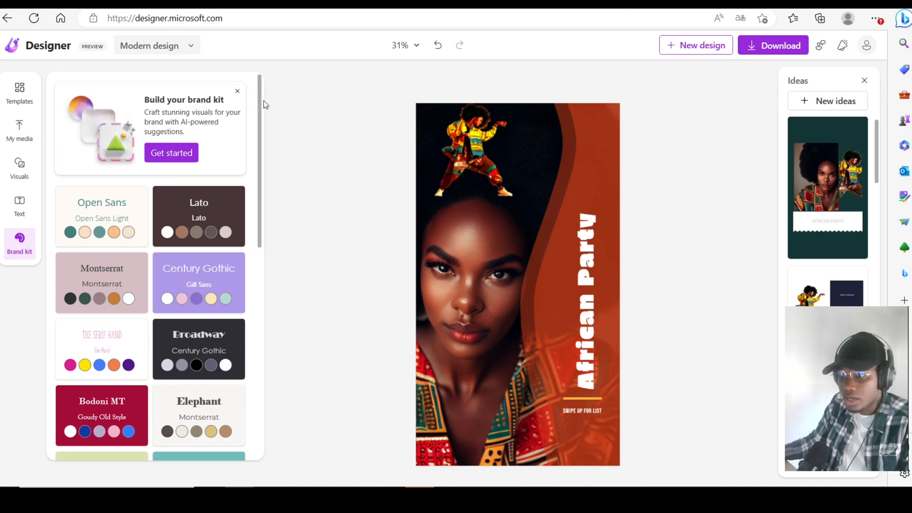
Look through the full list of brand kit font and color styles again
drag(263, 95, 261, 249)
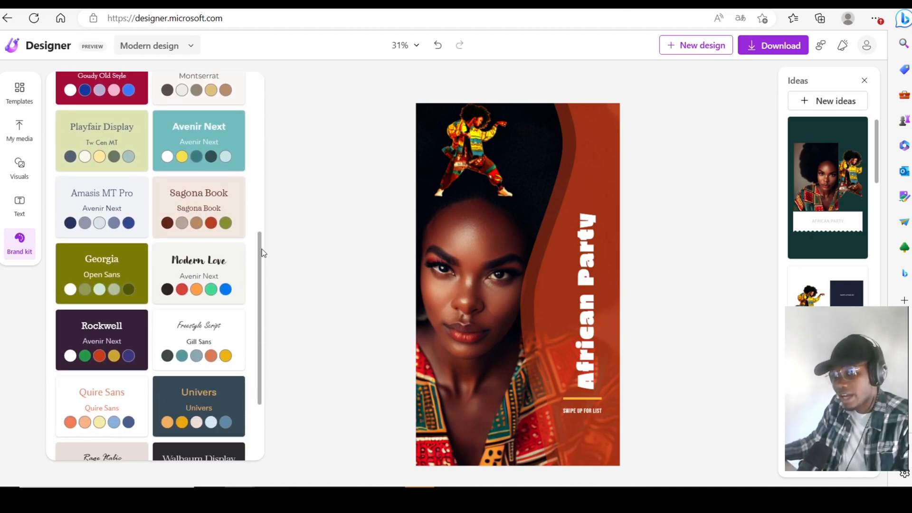
scroll(259, 244, down, 3)
scroll(259, 236, up, 4)
scroll(257, 216, up, 5)
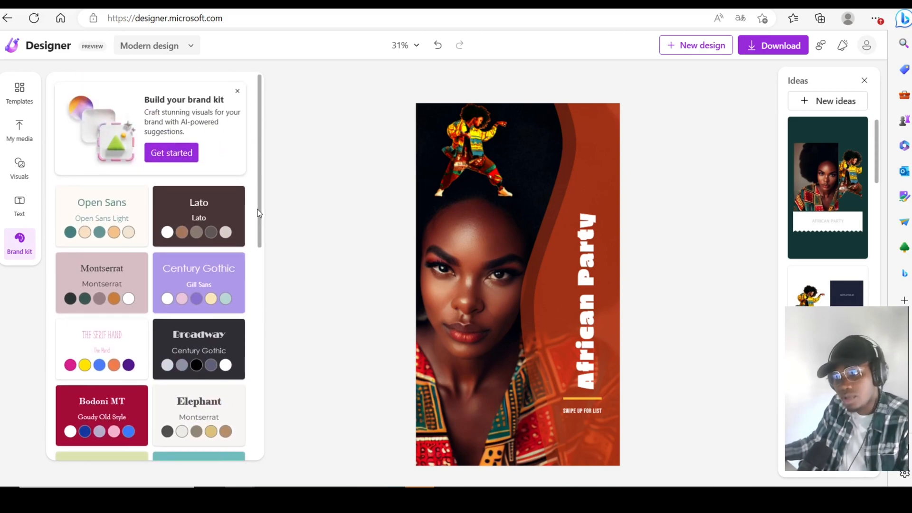
Nudge the dancer cutout slightly down toward the woman's forehead in the flyer
click(492, 138)
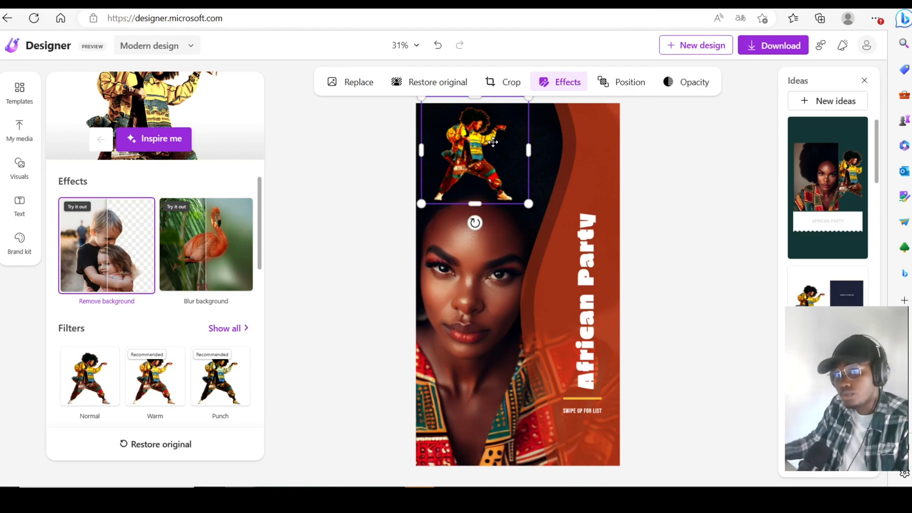
click(684, 161)
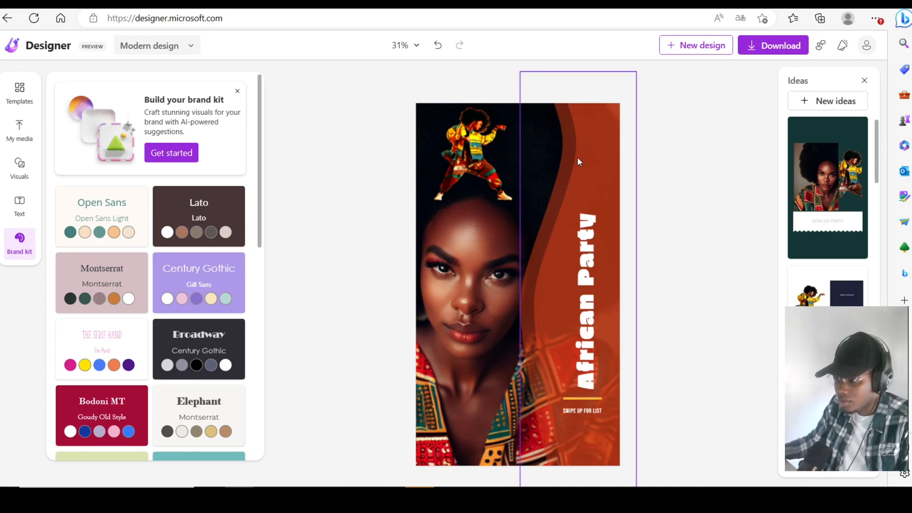
click(480, 158)
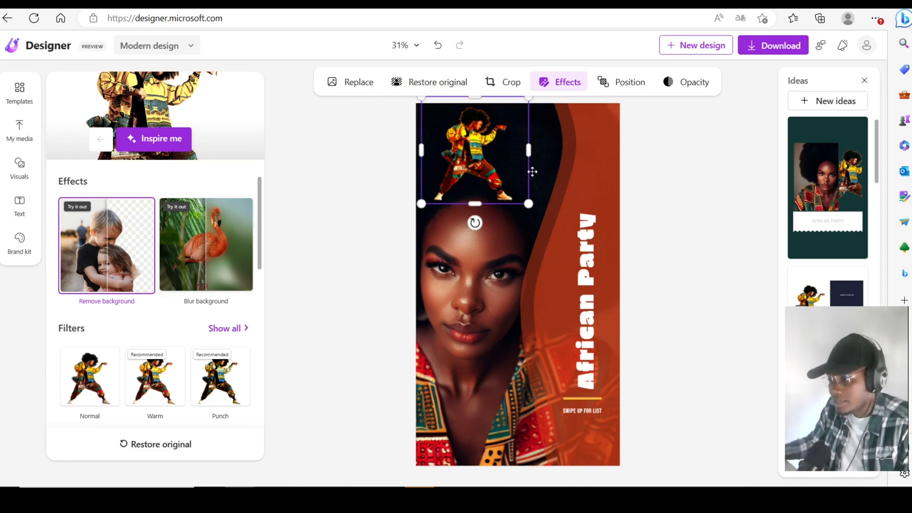
Reopen the brand kit and examine its font pairings and color palettes once more
click(19, 242)
scroll(161, 171, down, 10)
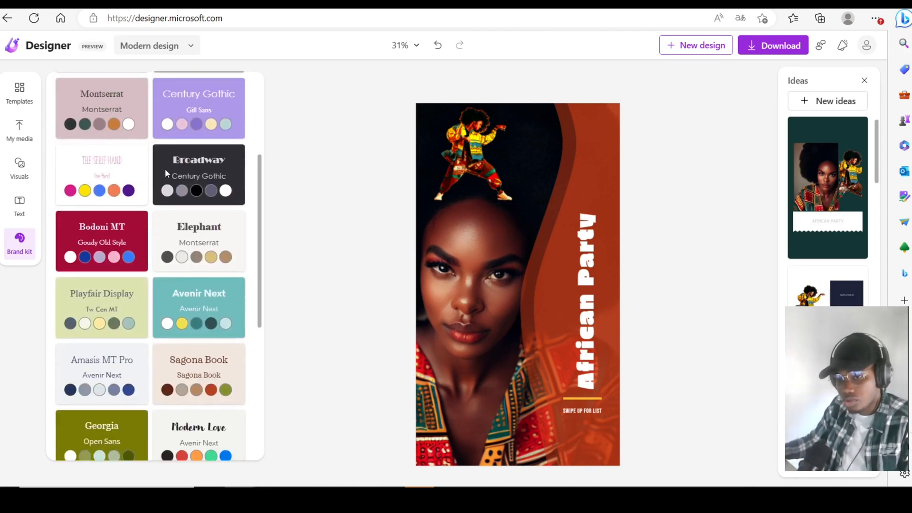
scroll(157, 174, up, 5)
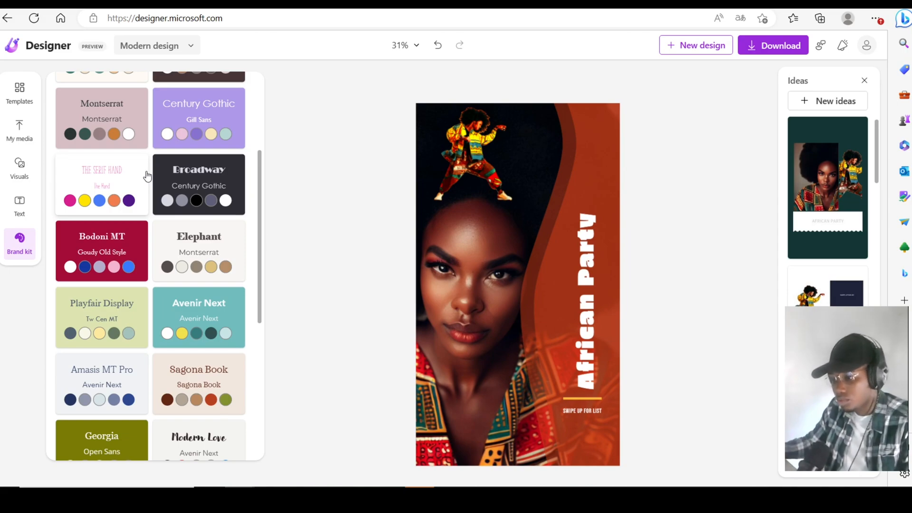
scroll(254, 144, up, 4)
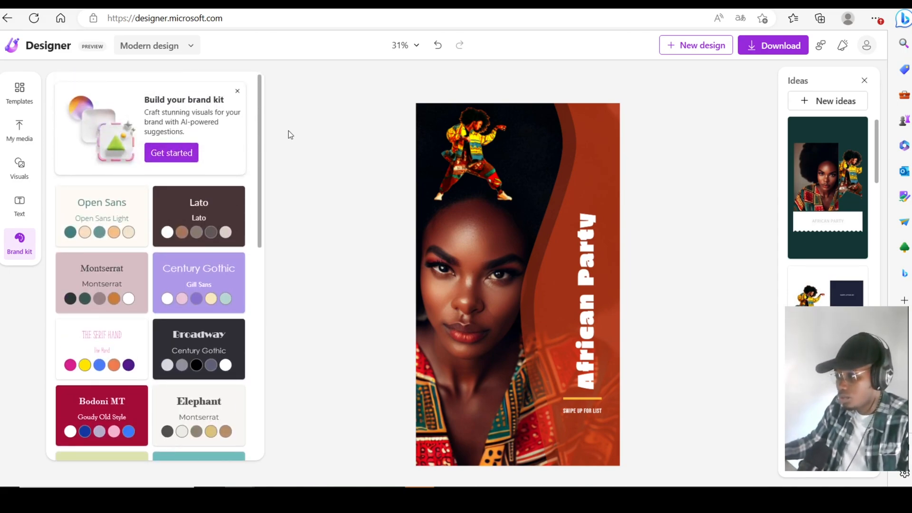
Browse the suggested design ideas and shift the dancer cutout slightly left and down above the woman's forehead
scroll(817, 161, down, 3)
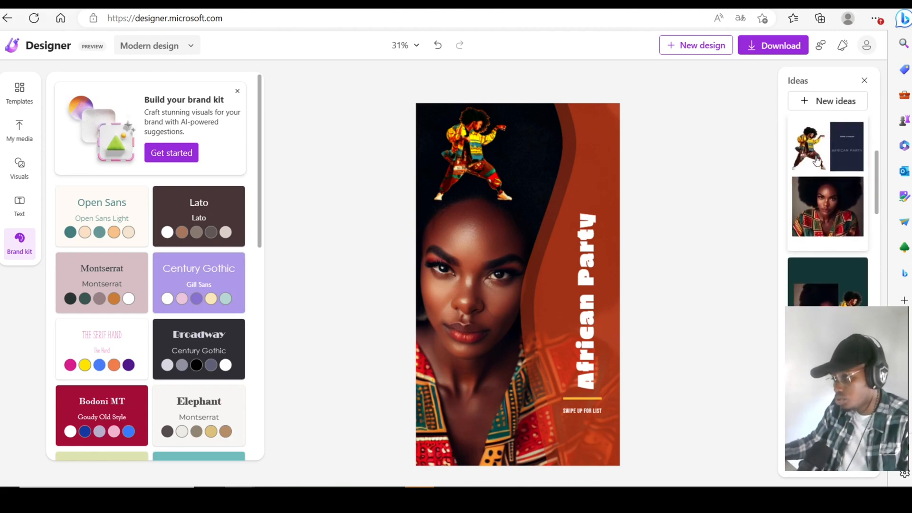
scroll(816, 161, down, 3)
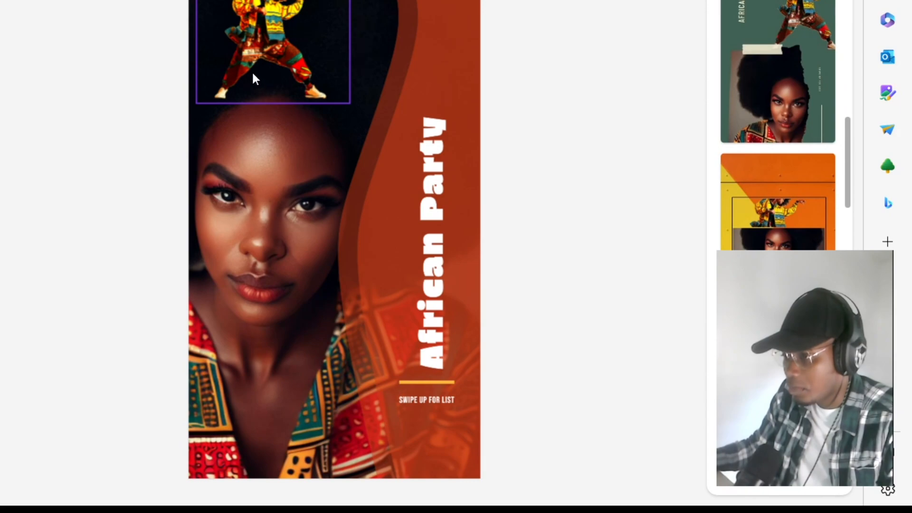
mouse_move(285, 57)
mouse_down()
mouse_move(316, 58)
mouse_move(279, 58)
mouse_up()
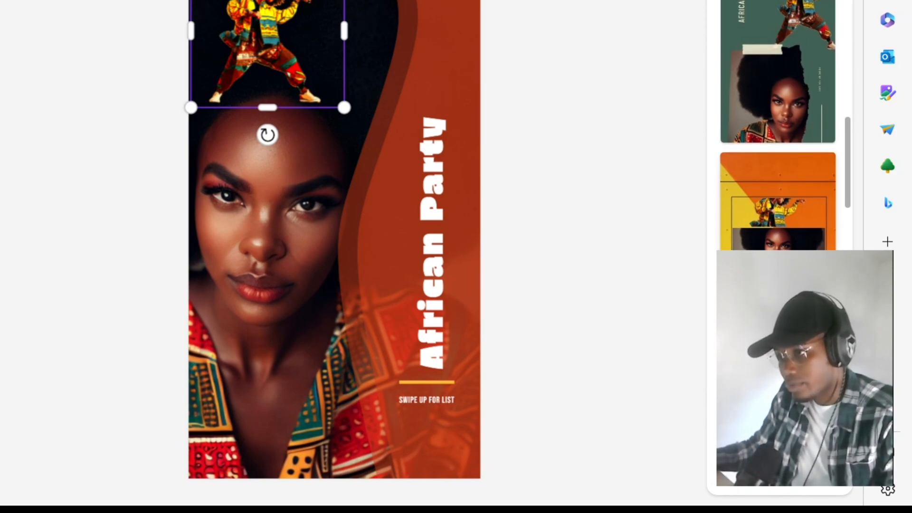
Look through the remaining suggested flyer layouts and deselect the dancer cutout
scroll(790, 185, down, 5)
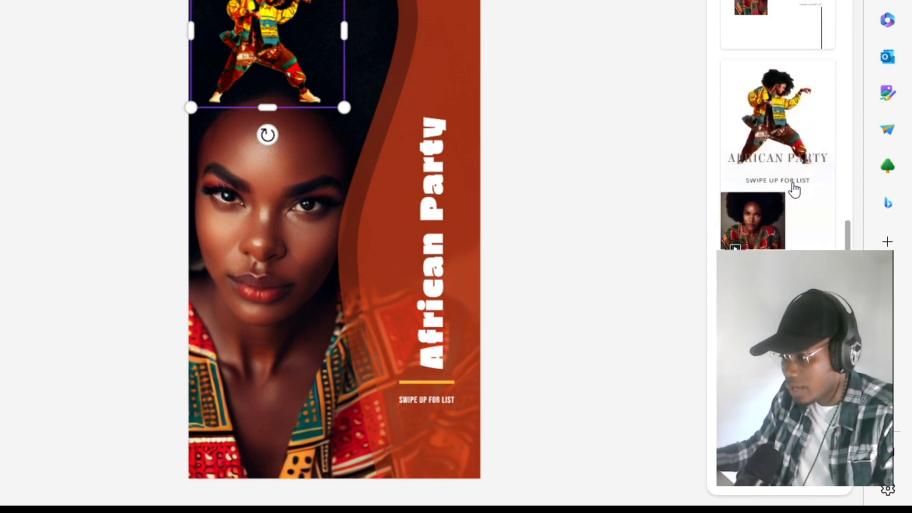
scroll(791, 187, down, 5)
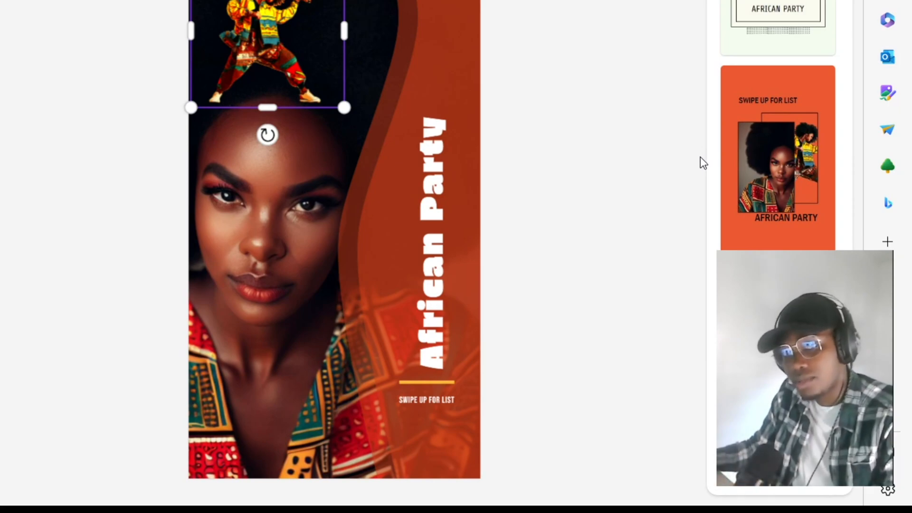
click(82, 38)
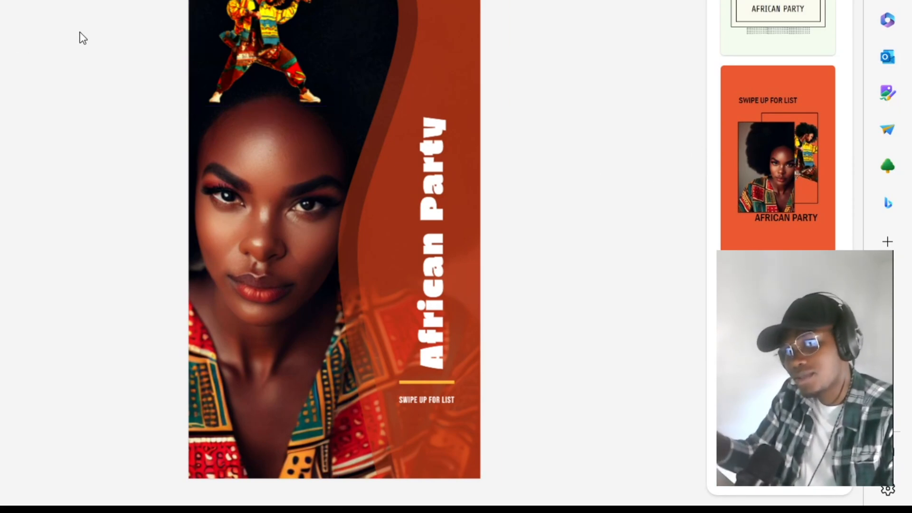